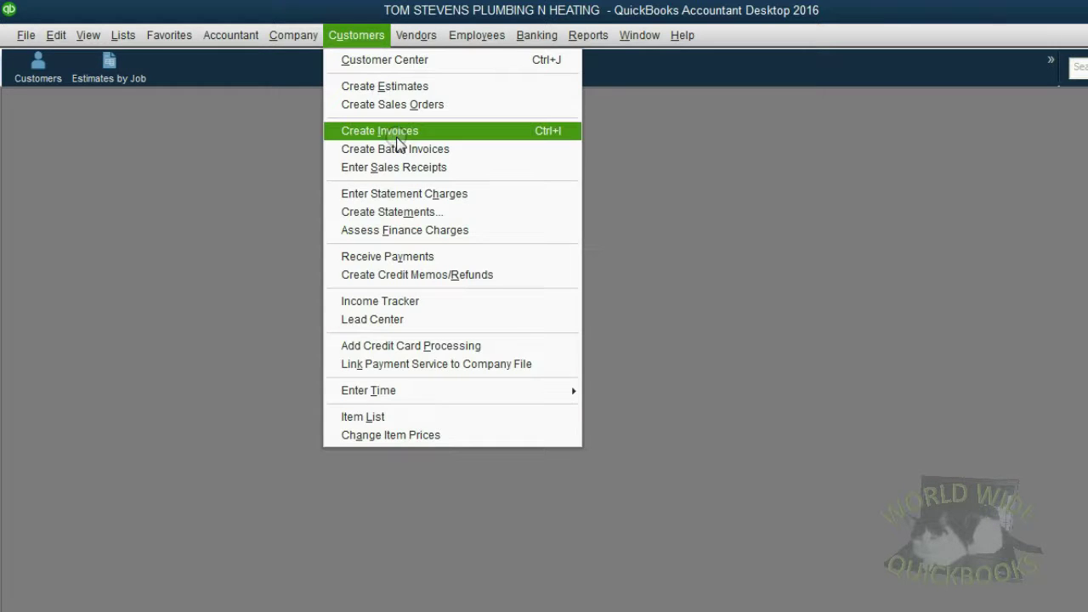
Step: Start a new customer invoice and set its invoice number to 1
left_click(396, 135)
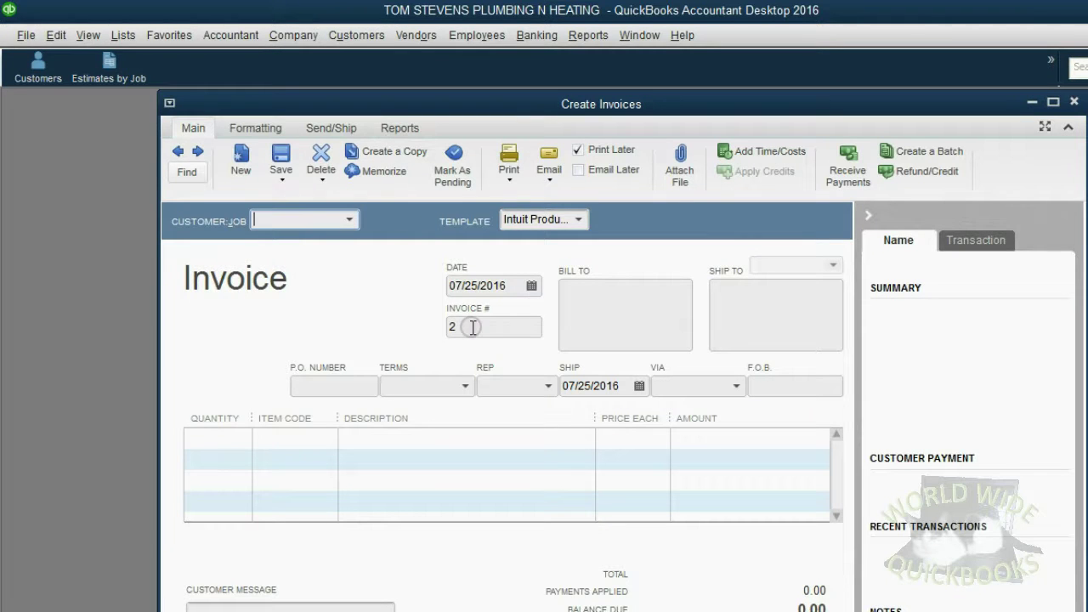
left_click(471, 328)
left_click_drag(472, 328, 432, 334)
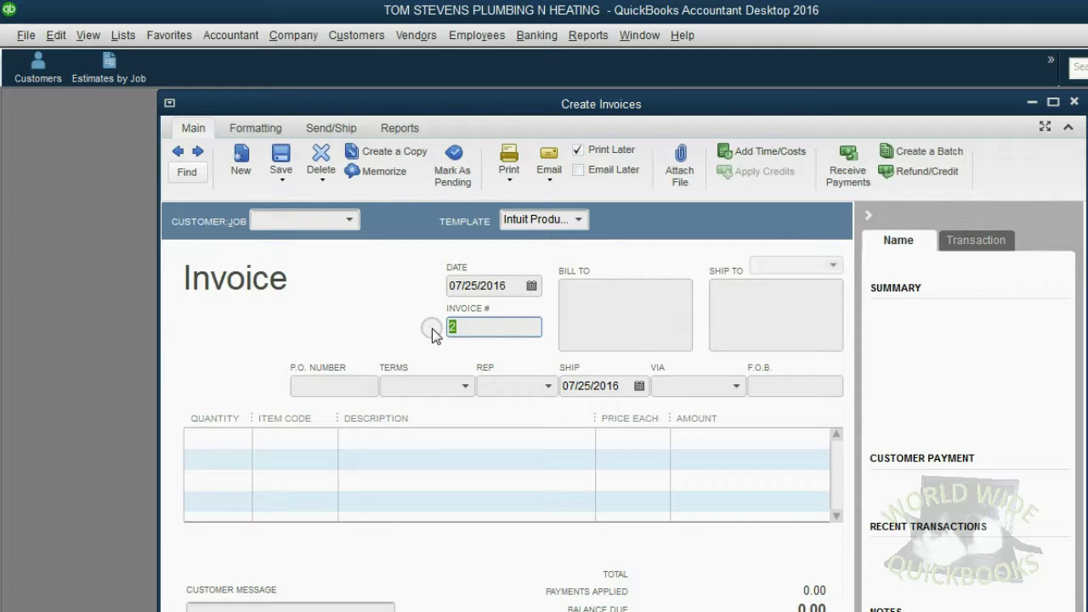
type("1")
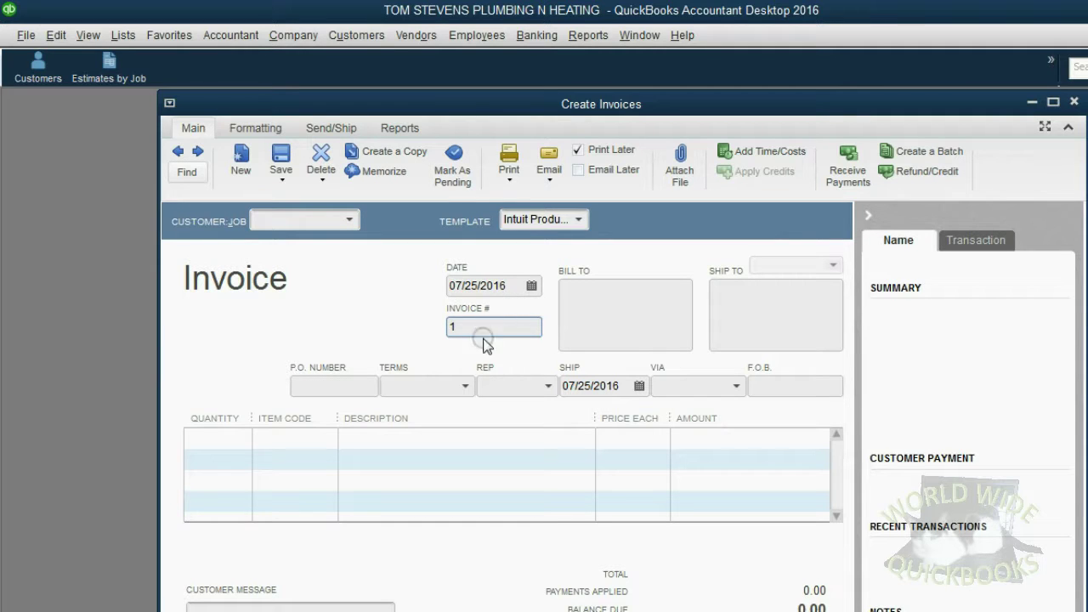
left_click(425, 384)
left_click(473, 327)
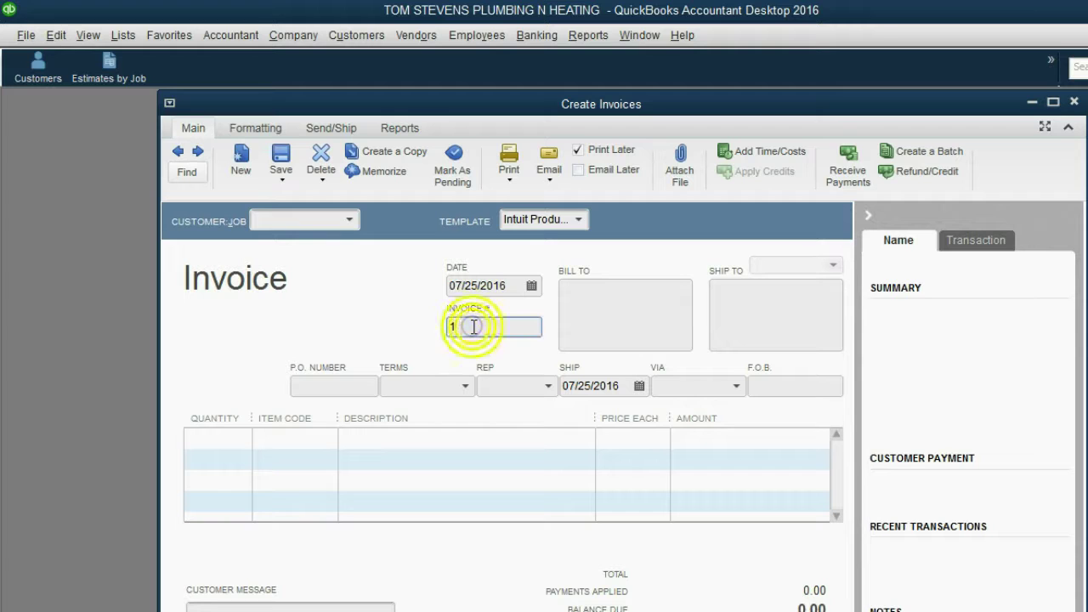
Step: Change the blank invoice's date to 01/03/2017
left_click(532, 286)
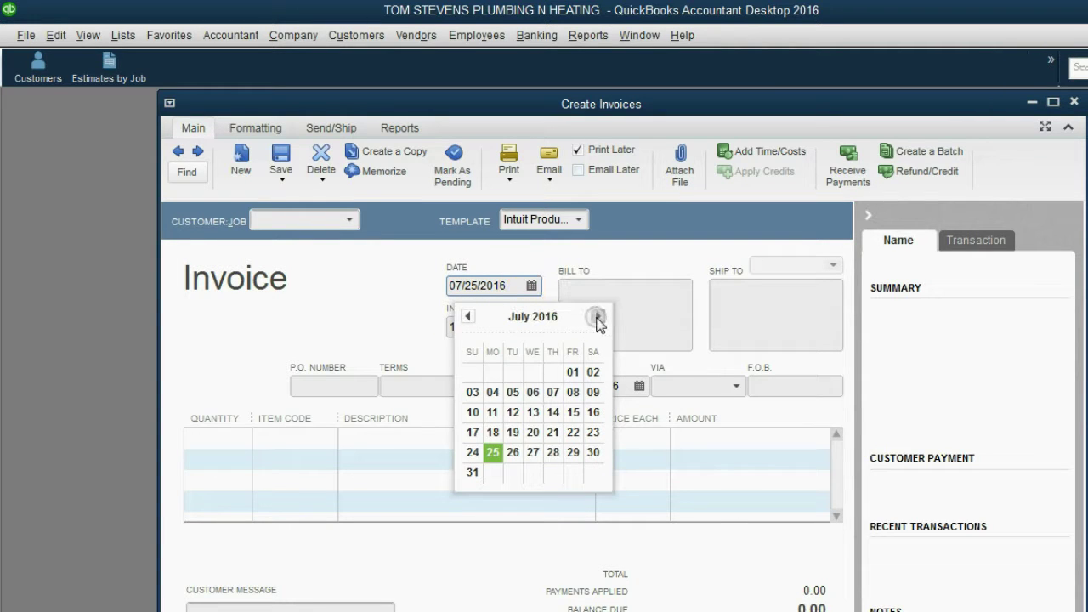
left_click(596, 317)
left_click(596, 317)
left_click(597, 317)
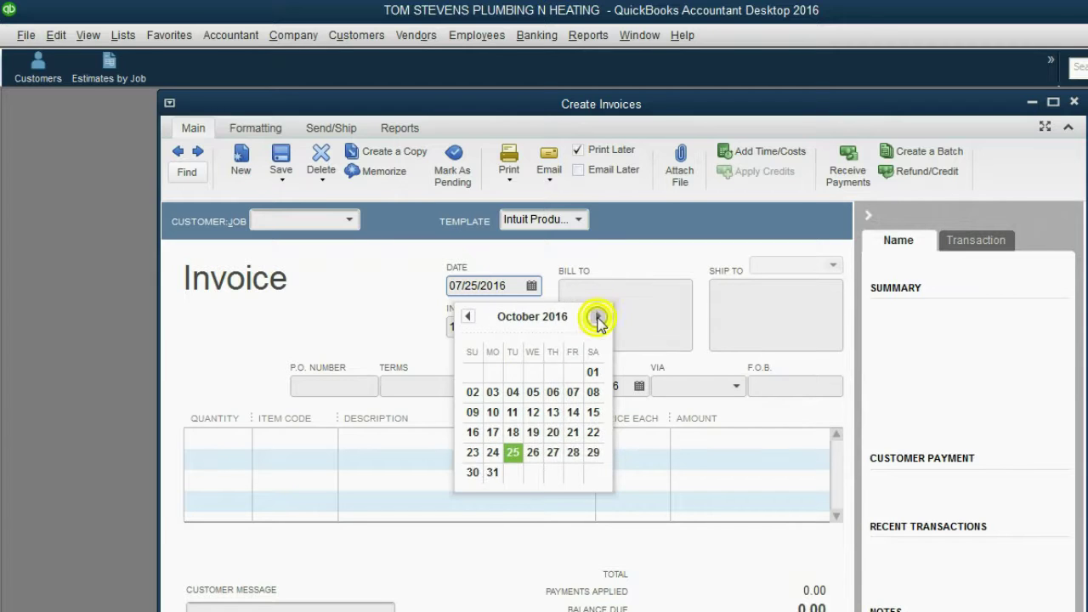
left_click(597, 317)
left_click(597, 317)
left_click(597, 317)
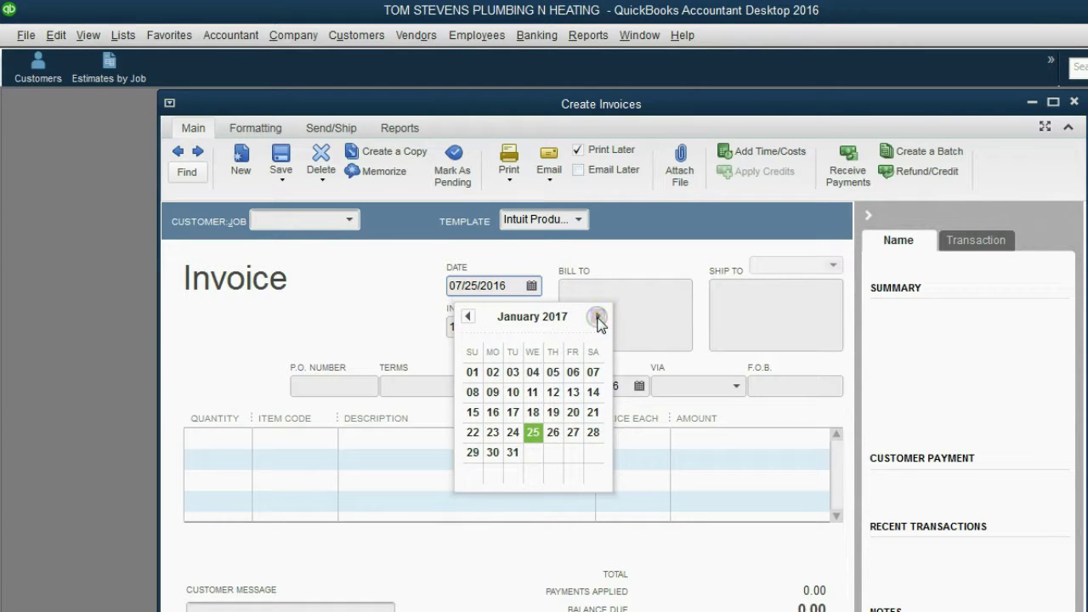
left_click(512, 372)
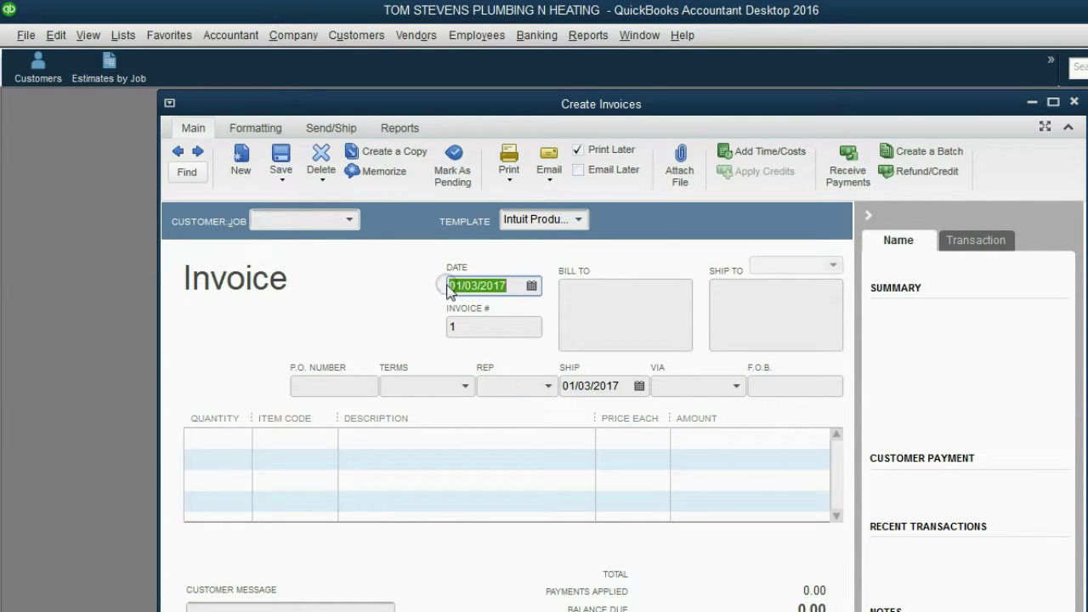
Step: Assign the invoice to the BROWN CO:HANSON PLACE job and fill it from the job's 01/01/2017 estimate
left_click(352, 220)
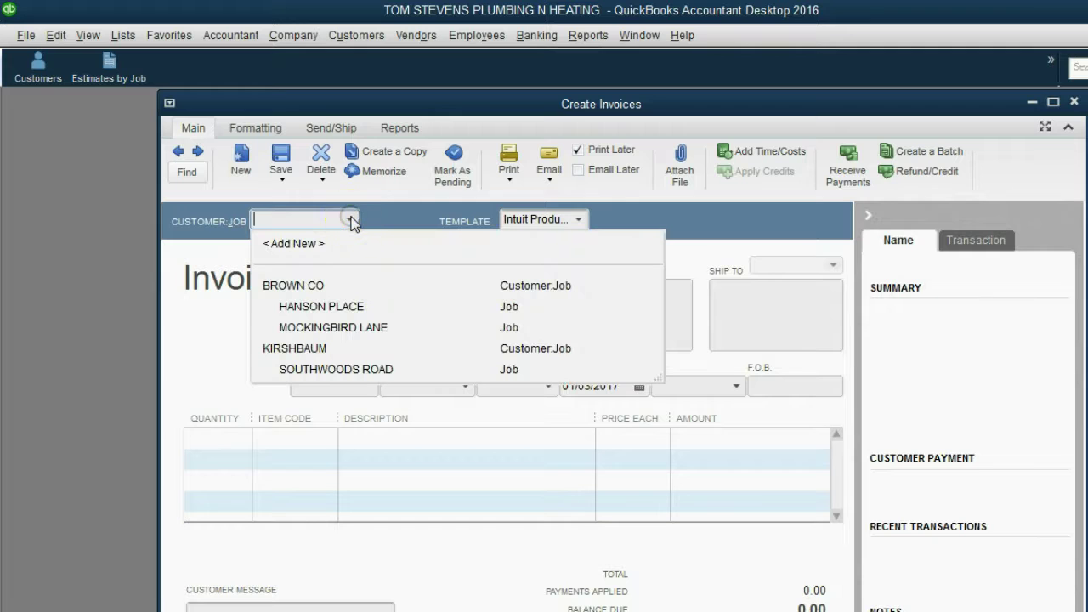
left_click(357, 306)
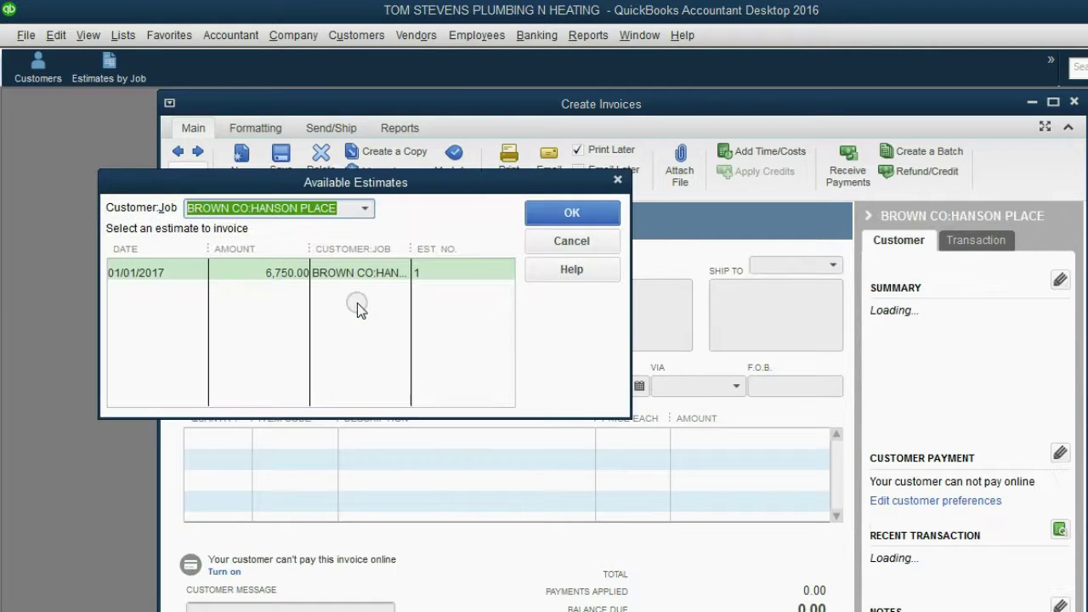
left_click_drag(360, 187, 370, 185)
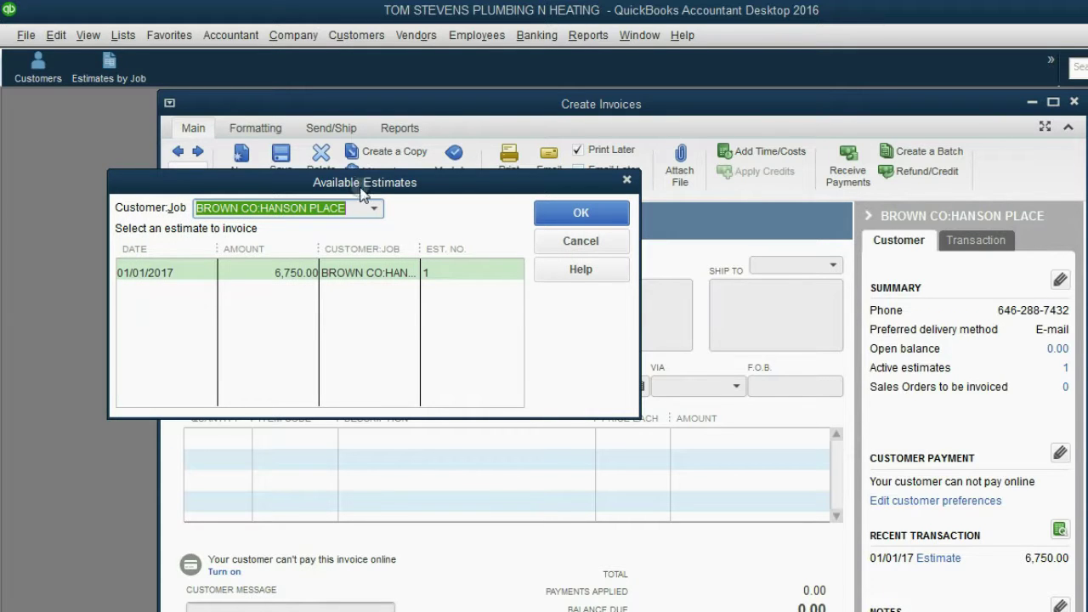
left_click(291, 272)
left_click_drag(310, 187, 314, 187)
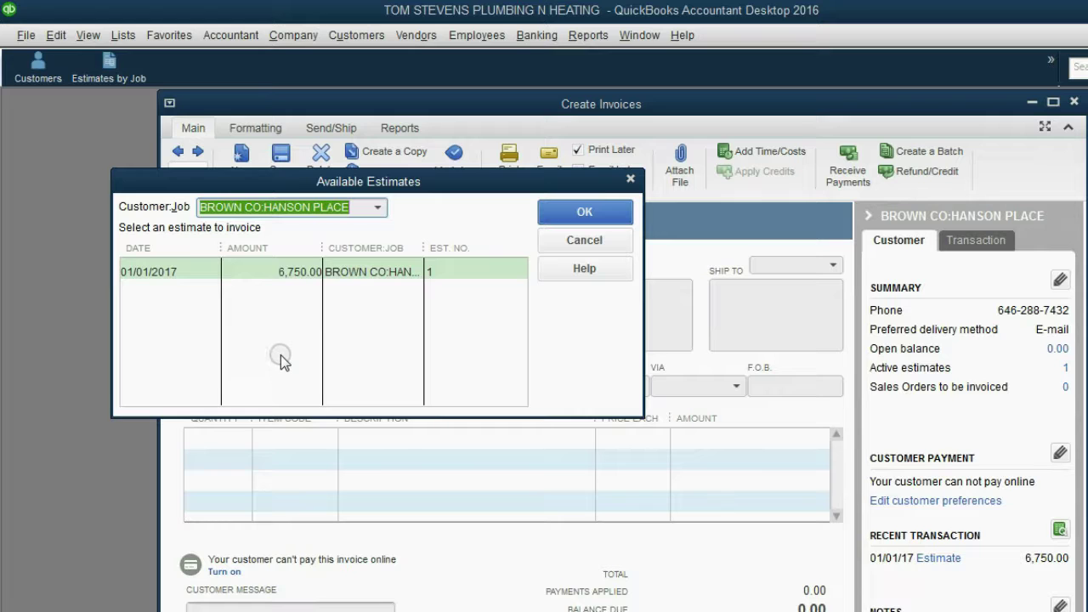
left_click(294, 271)
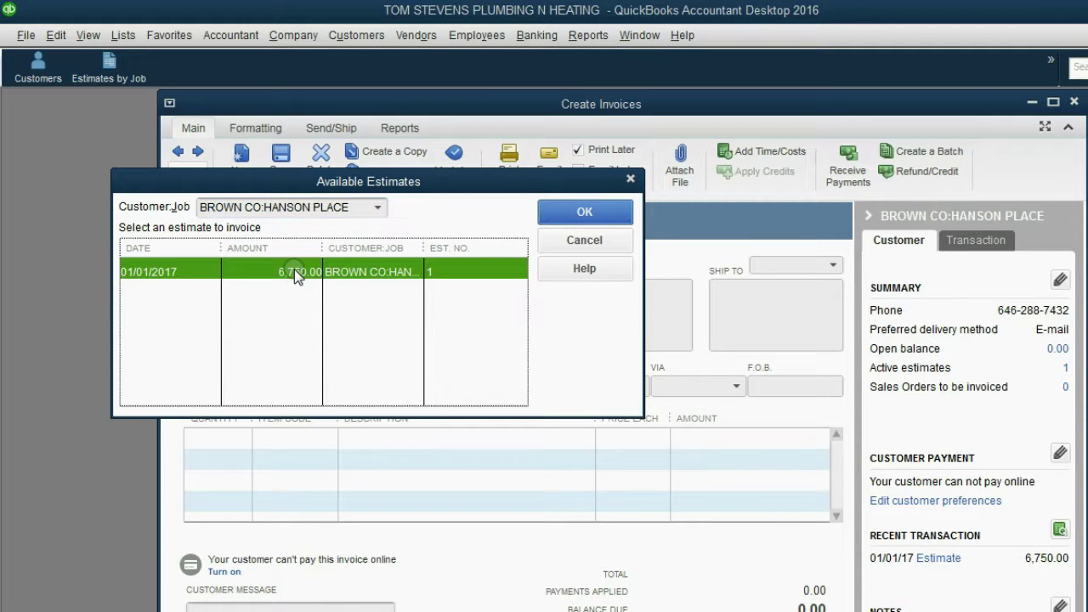
left_click(586, 213)
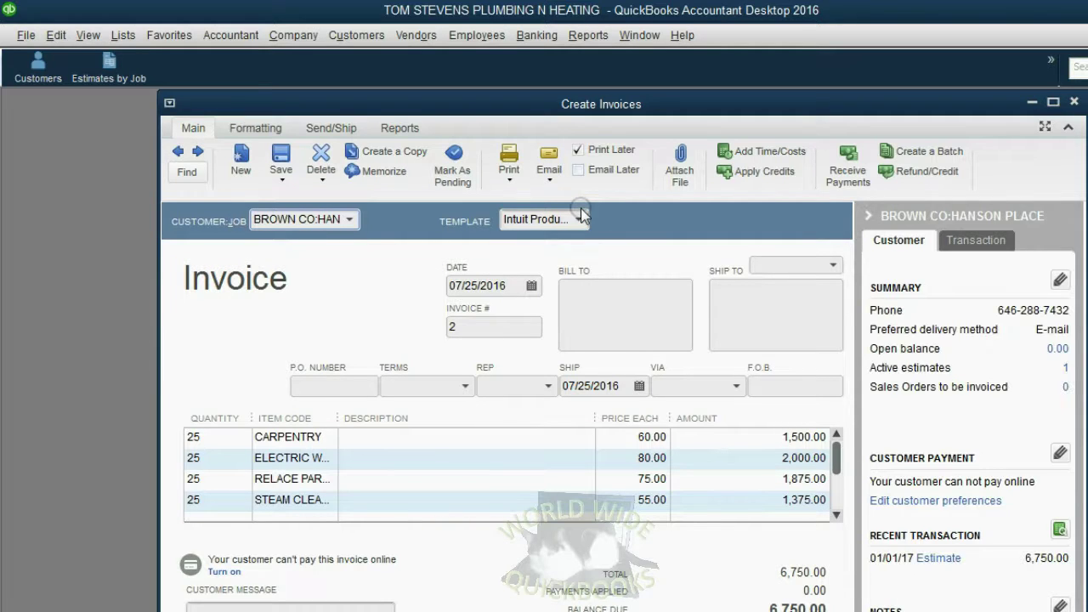
Step: Set the invoice number to 1 and the quantity to 5 for the carpentry, electric work, parts replacement and steam cleaning items
left_click(464, 326)
type("1")
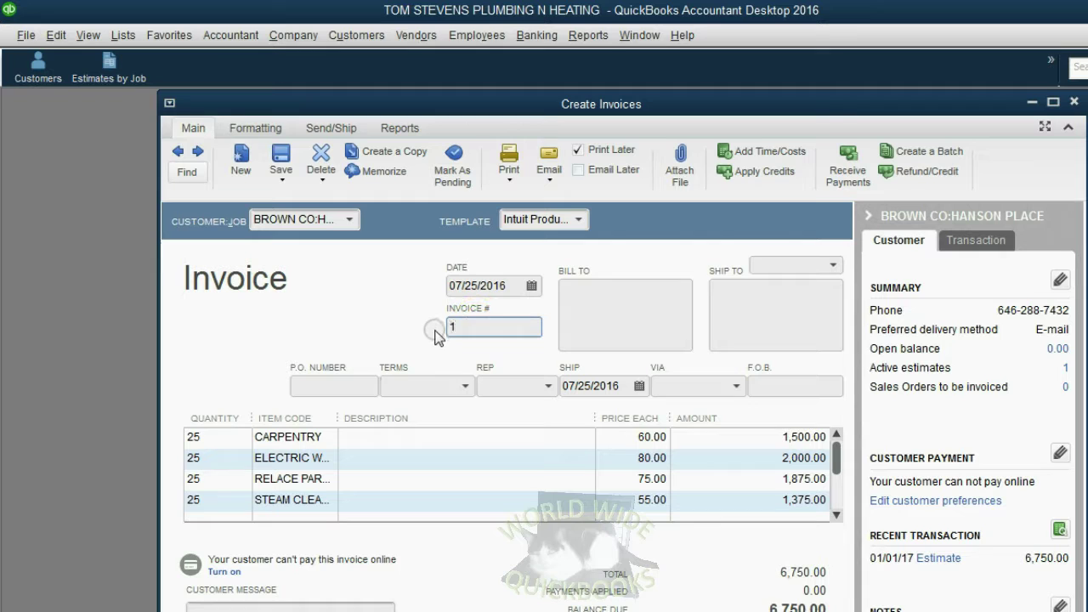
left_click(206, 438)
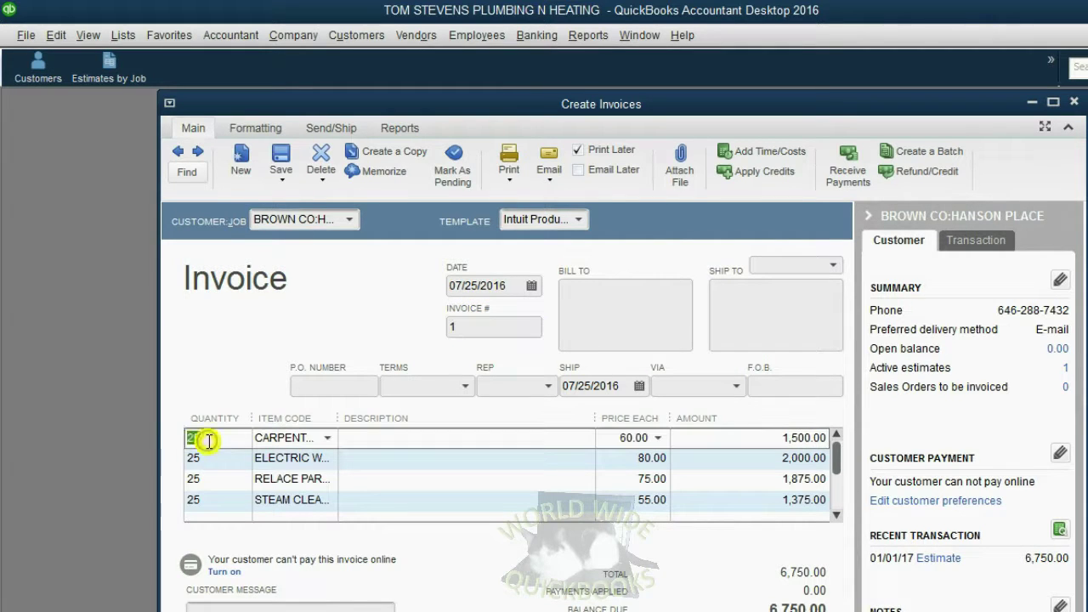
type("5")
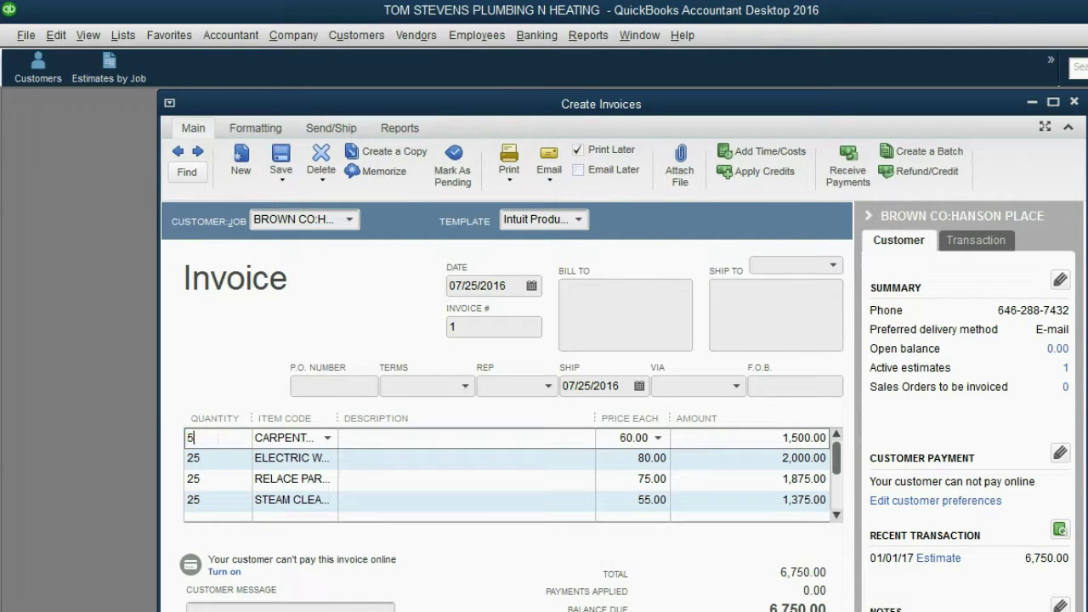
left_click(207, 458)
type("5")
left_click(206, 479)
type("5")
left_click(206, 501)
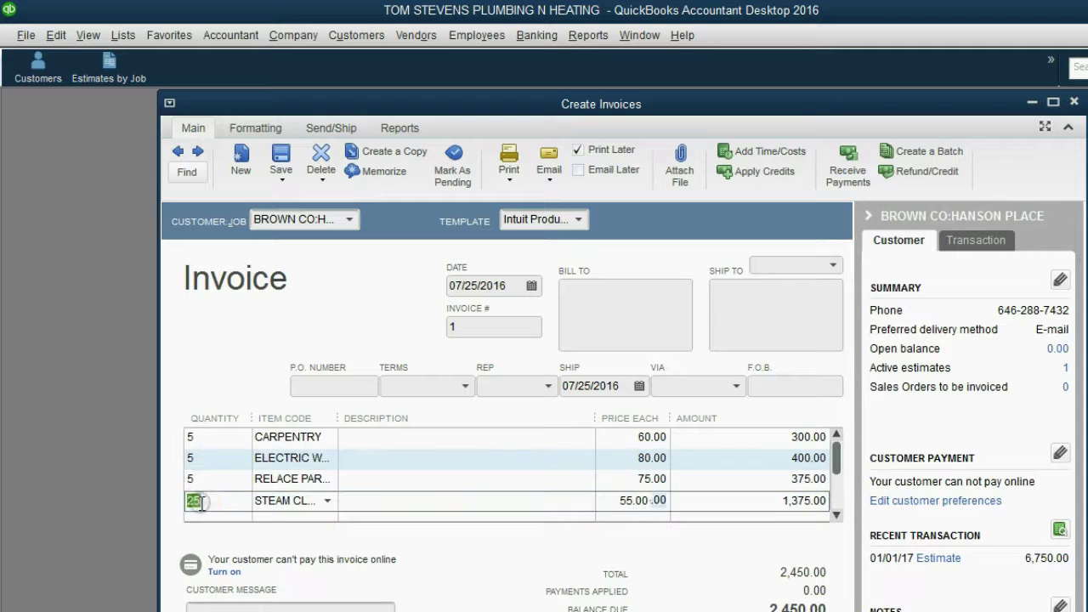
type("5")
left_click(215, 480)
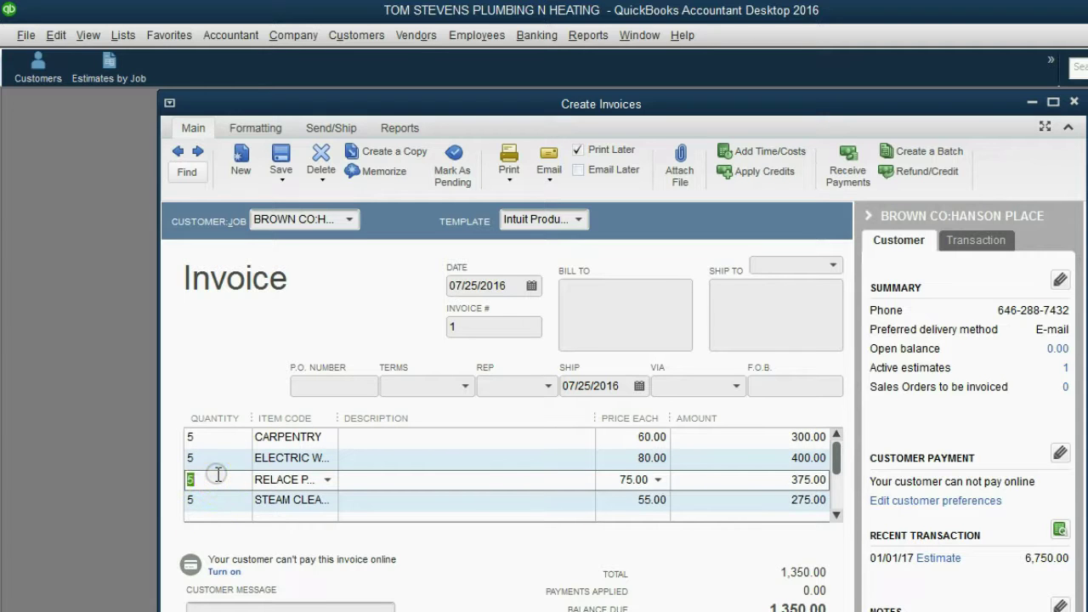
left_click(223, 463)
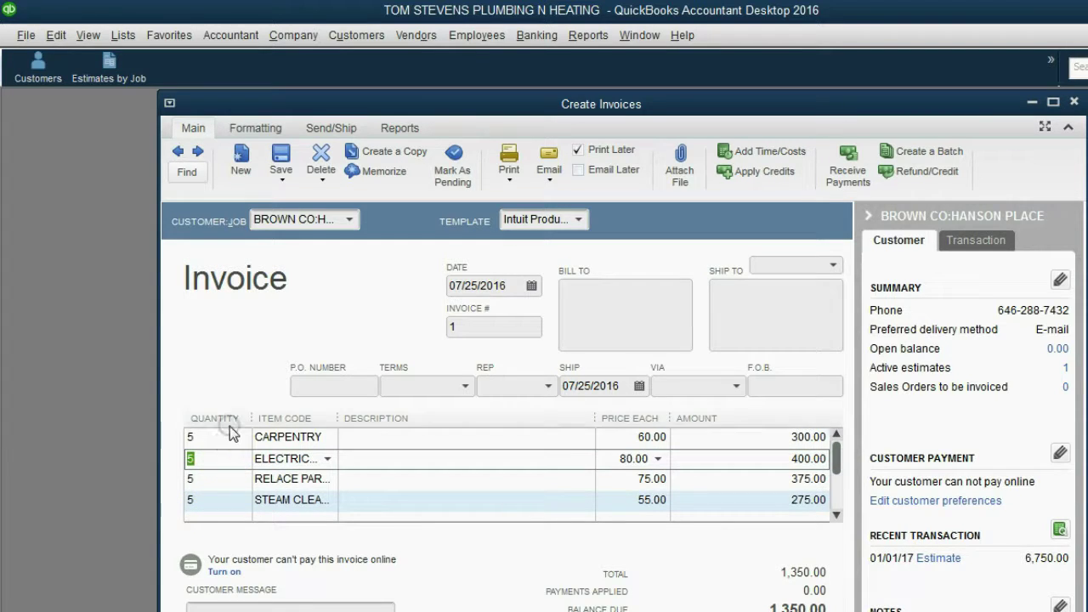
Step: Set the date of the Hanson Place invoice to 01/03/2017
left_click(531, 285)
left_click(596, 316)
left_click(596, 317)
left_click(597, 316)
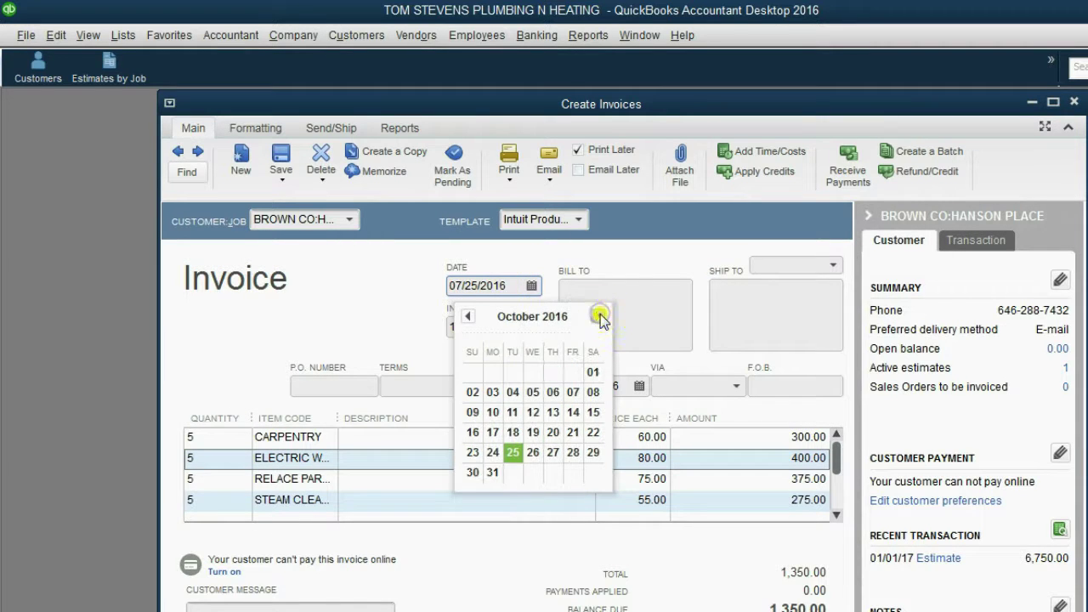
left_click(598, 316)
left_click(600, 316)
left_click(599, 317)
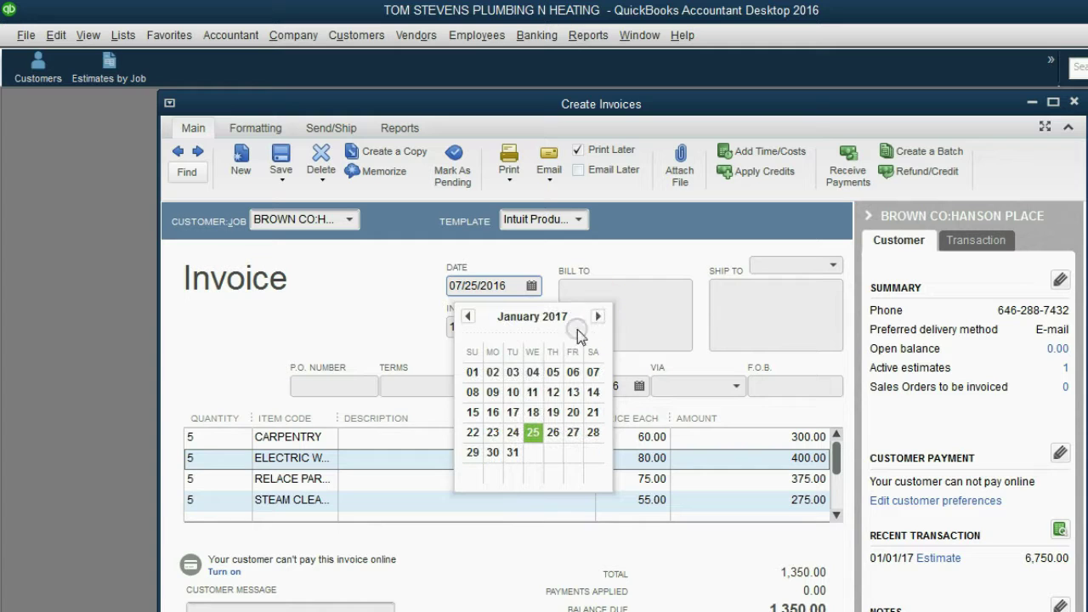
left_click(513, 371)
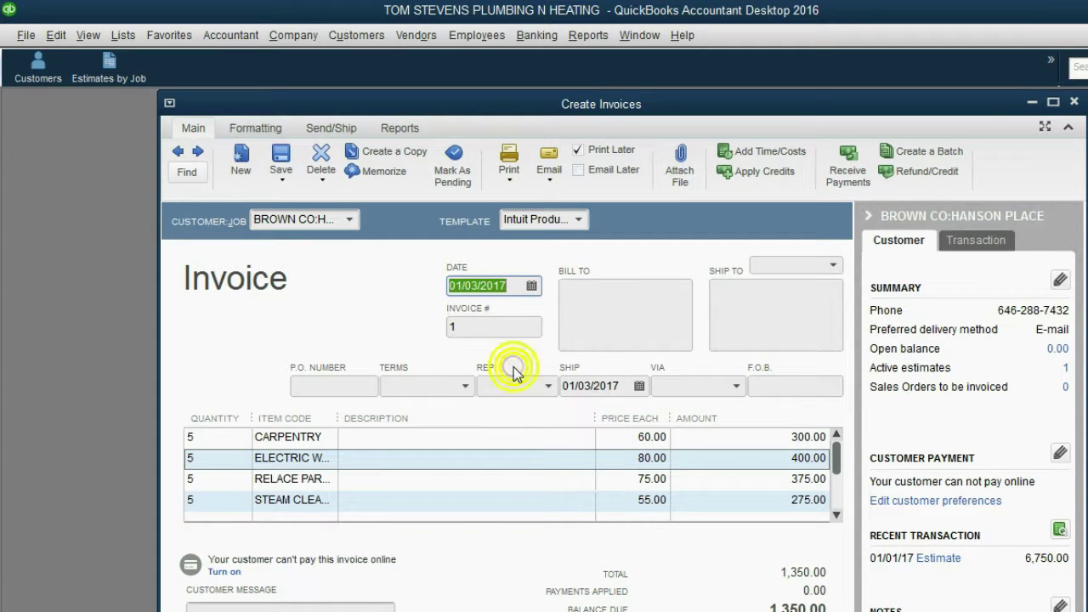
Step: Review the invoice number, the customer job and the quantities of the four line items
left_click(492, 327)
left_click(198, 437)
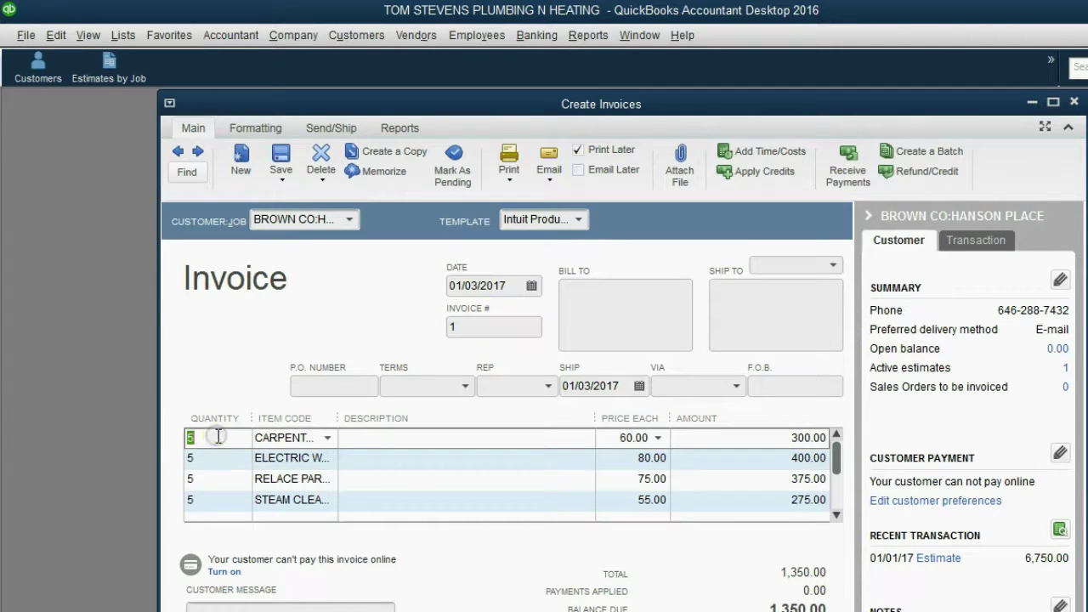
left_click(208, 459)
left_click(216, 481)
left_click(212, 501)
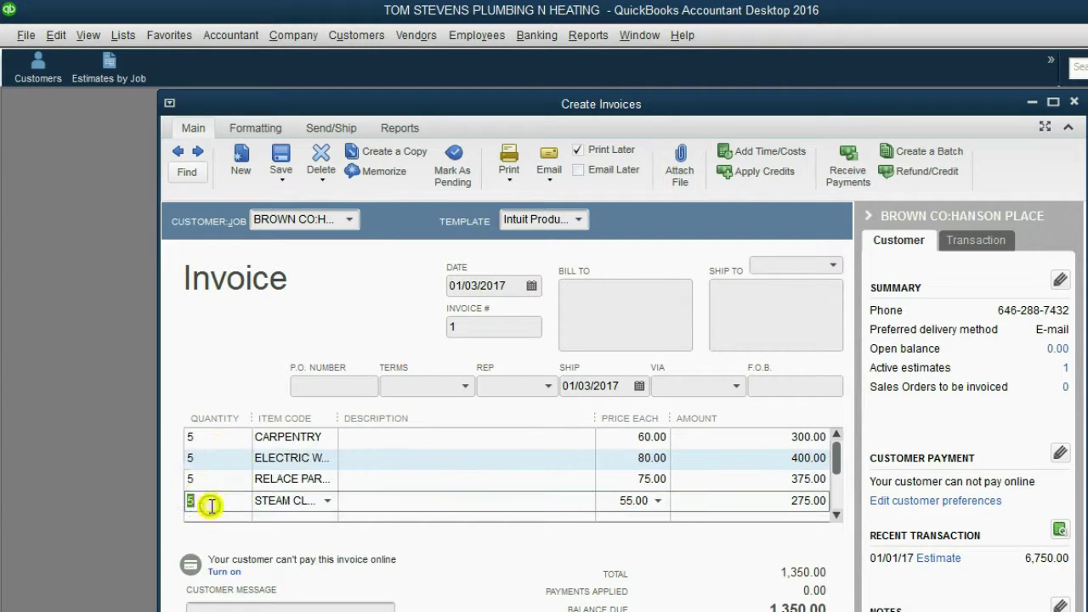
left_click(216, 438)
left_click(221, 457)
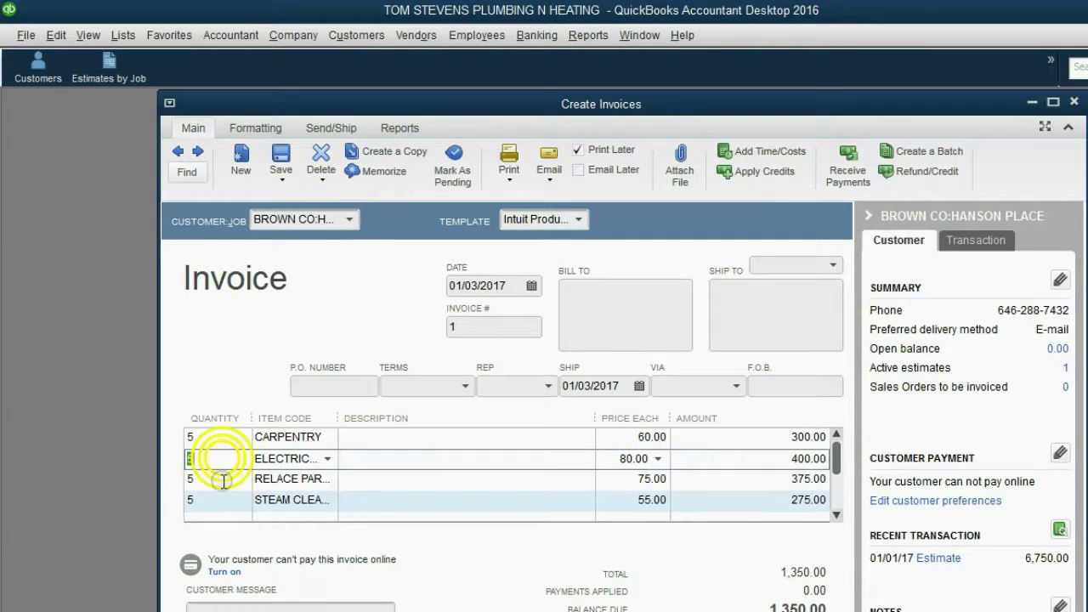
left_click(219, 479)
left_click(223, 501)
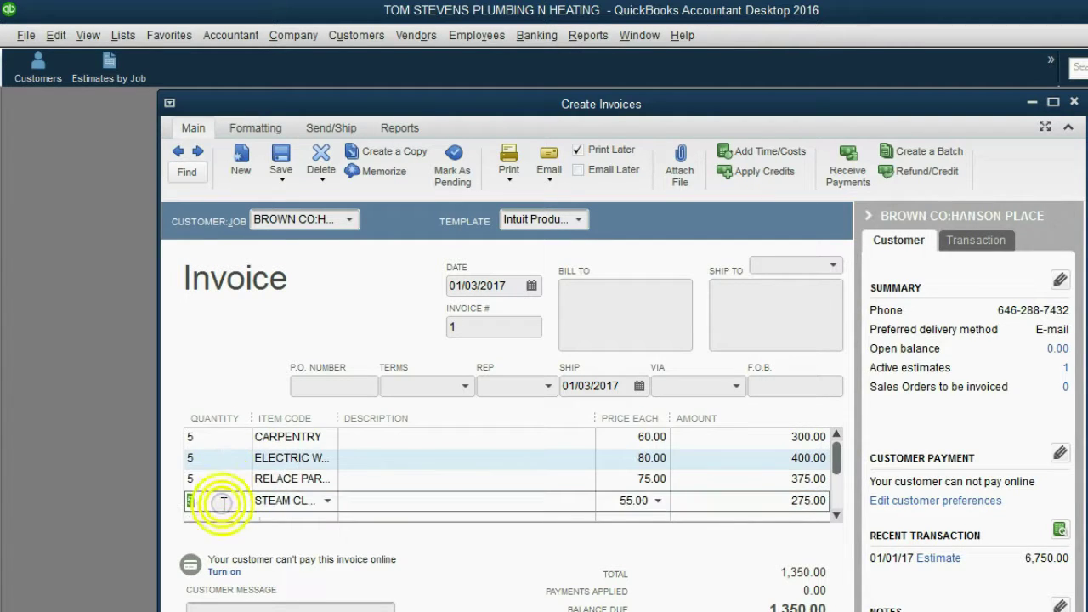
left_click(219, 437)
left_click(217, 457)
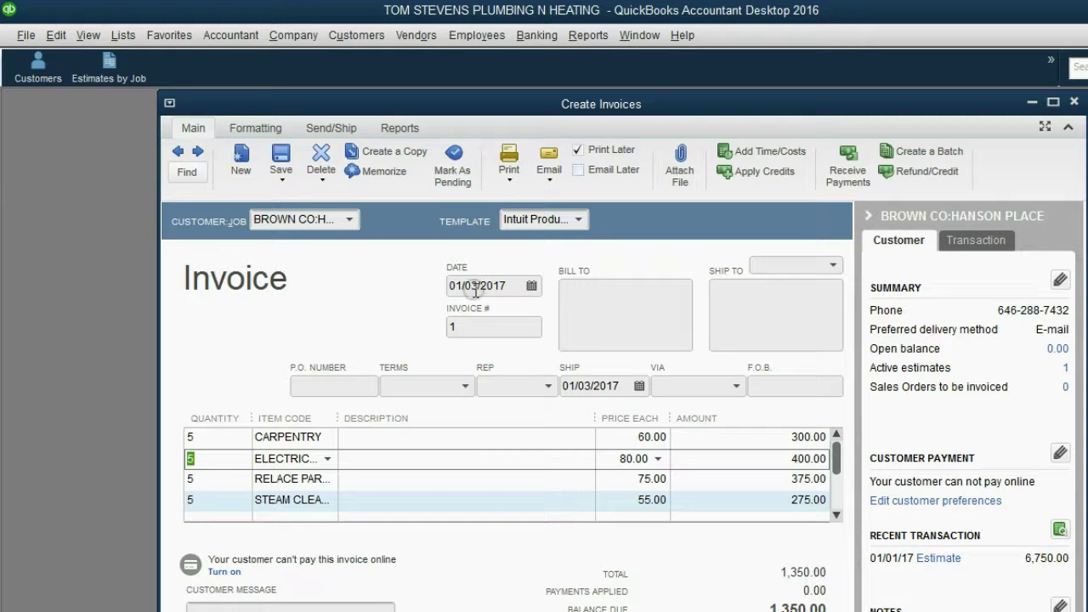
left_click(209, 221)
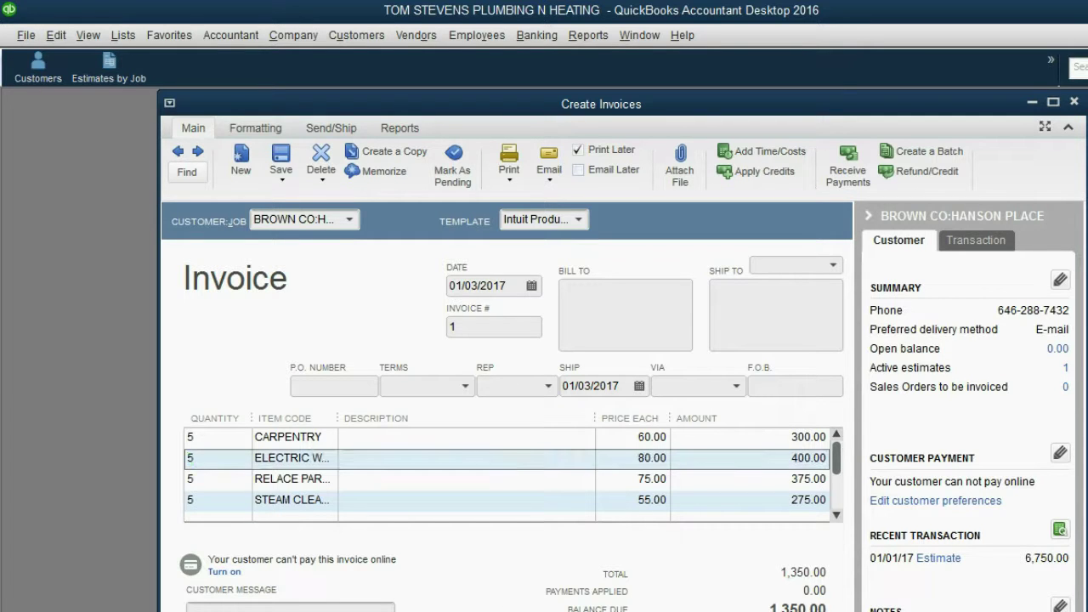
Step: Save and close the Hanson Place invoice
key("alt+a")
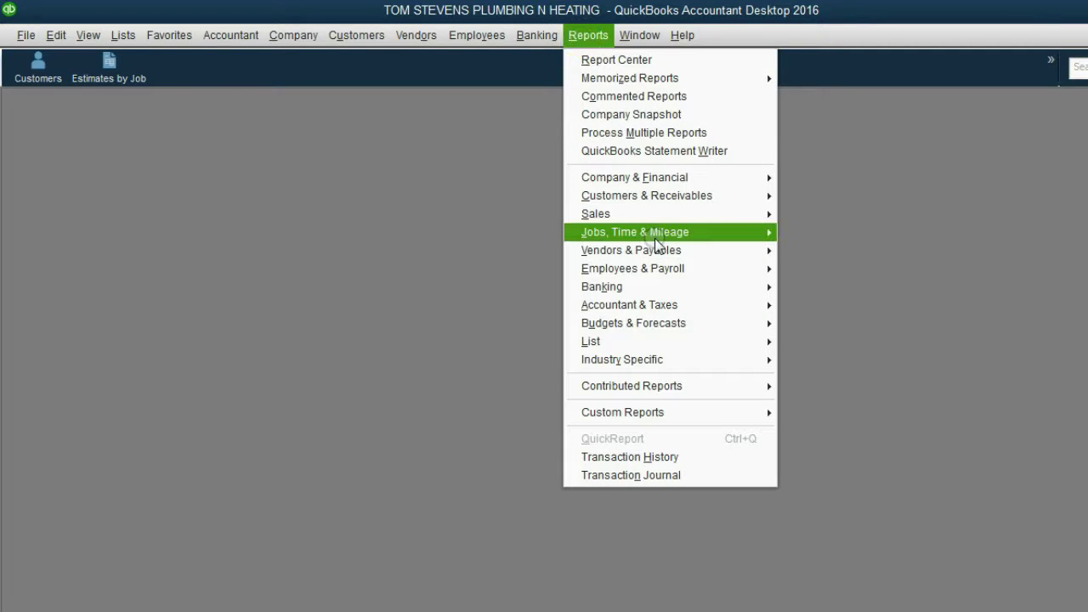
Step: Run the Job Estimates vs. Actuals Detail report for the BROWN CO:HANSON PLACE job
mouse_move(655, 236)
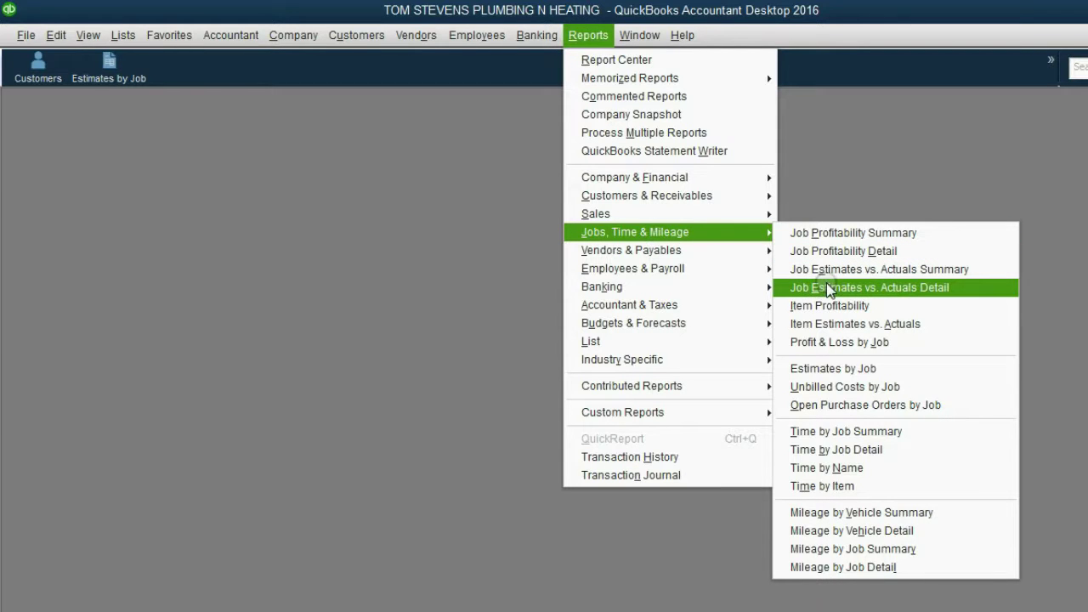
left_click(896, 291)
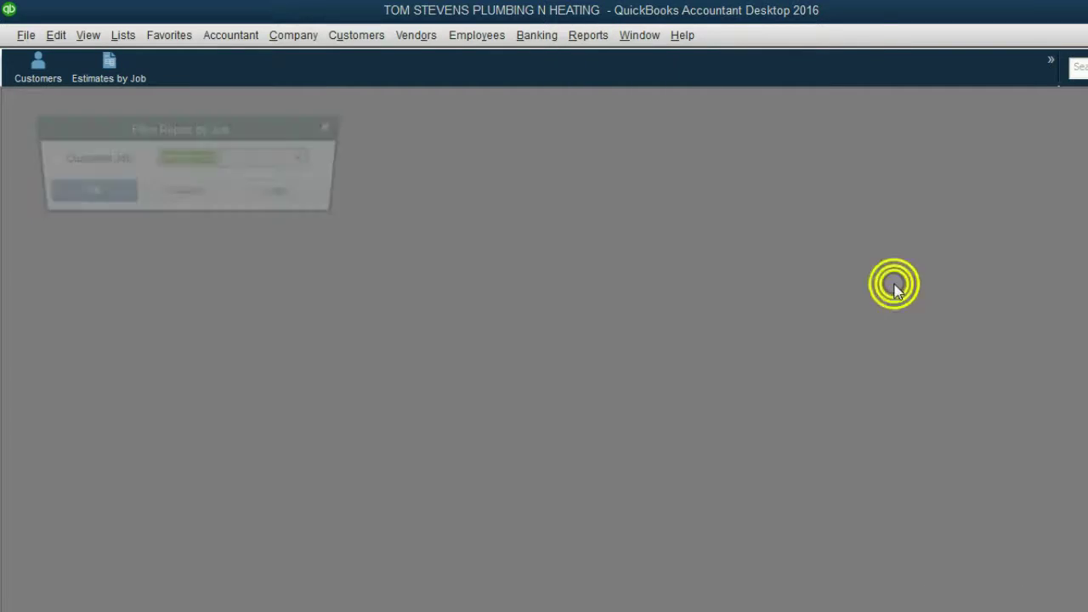
left_click(311, 160)
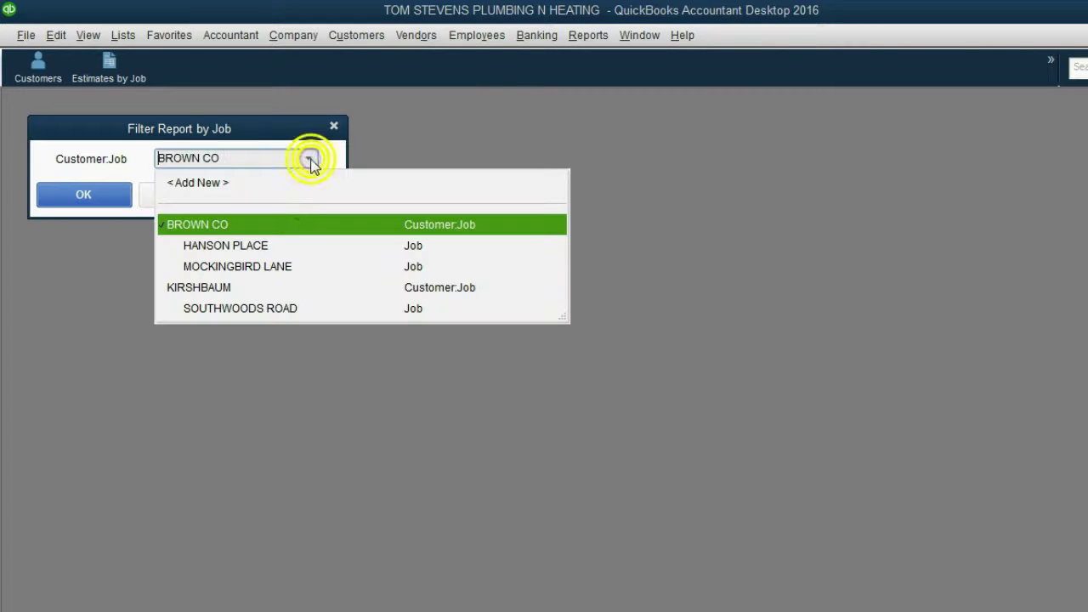
left_click(287, 246)
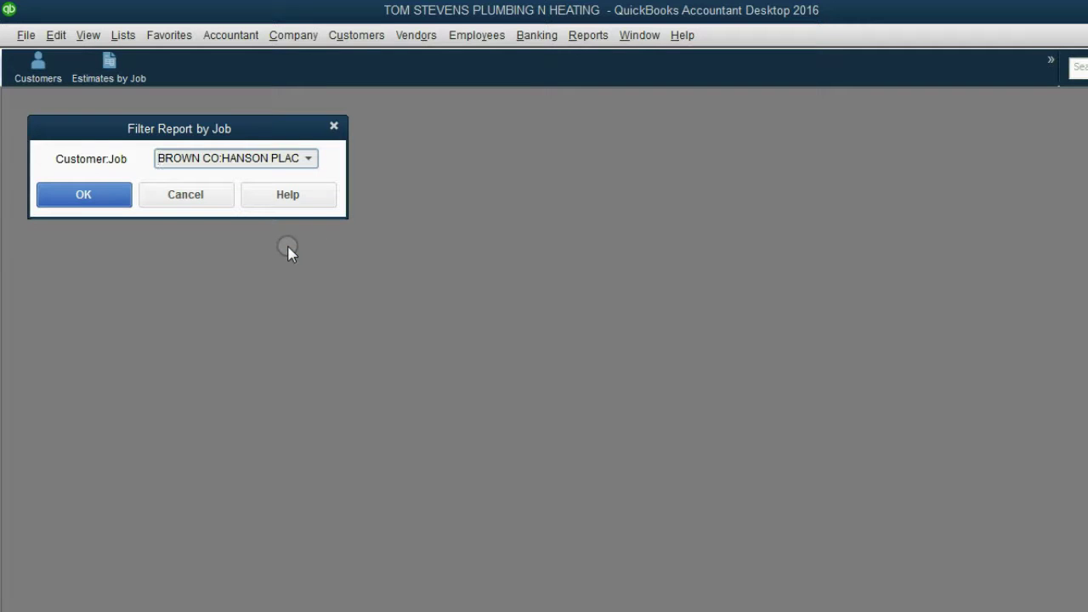
left_click(103, 198)
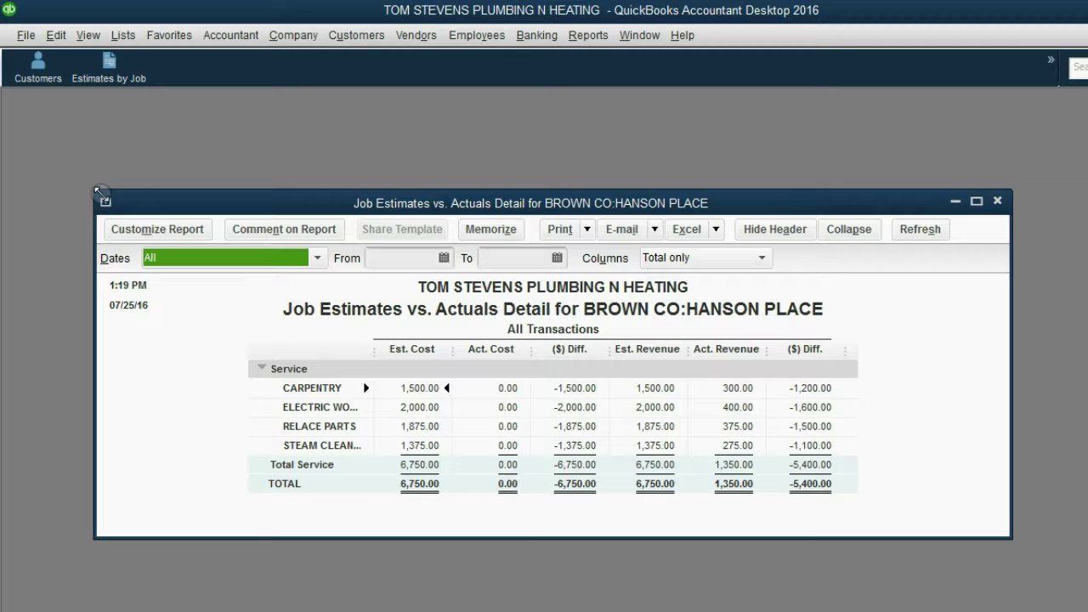
Step: Compare the estimated and actual revenue of the service items in the Hanson Place report
left_click(644, 398)
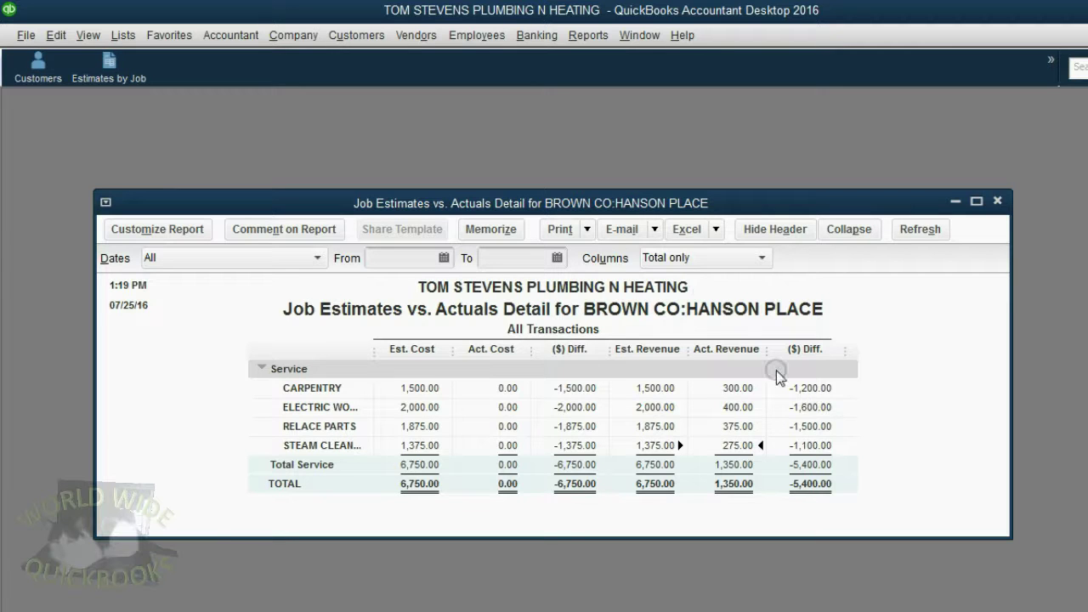
left_click_drag(642, 205, 644, 176)
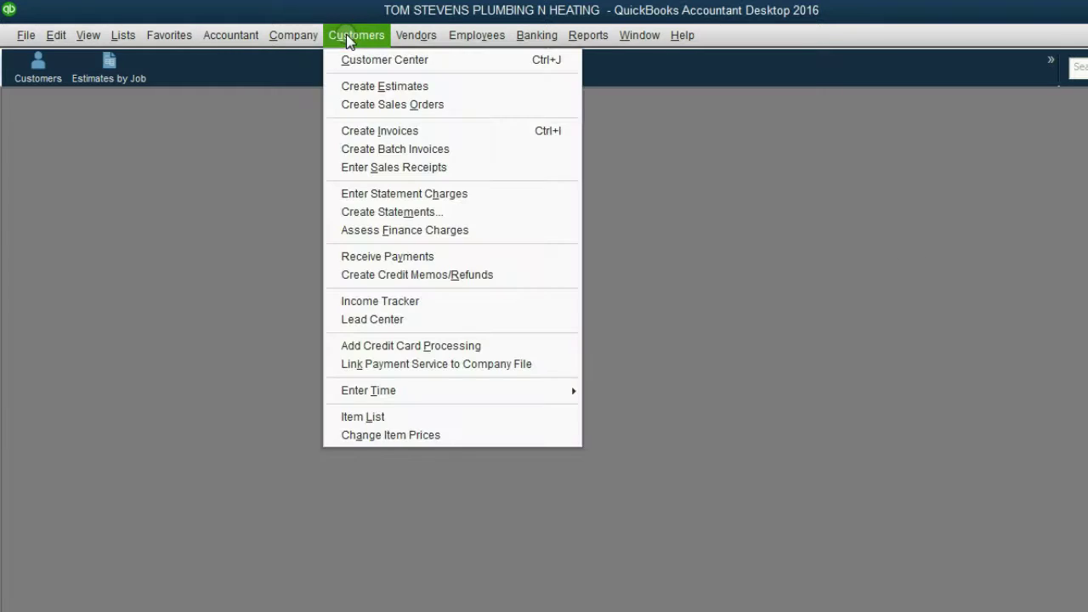
Step: Add the Create Invoices window to the icon bar with the label Invoice, and close the blank invoice
left_click(378, 128)
left_click_drag(377, 100, 323, 105)
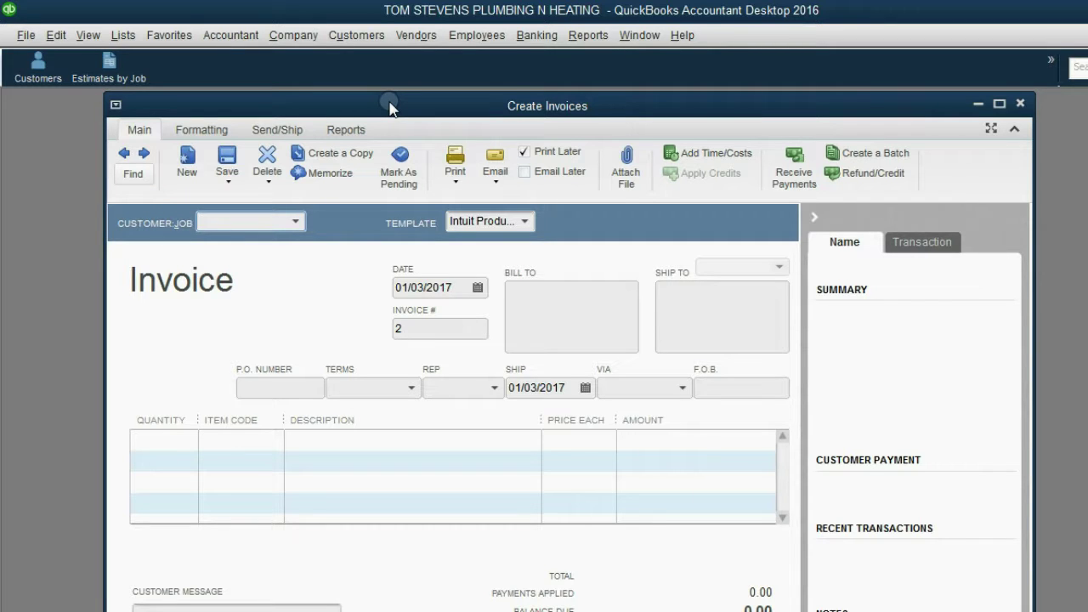
left_click(90, 36)
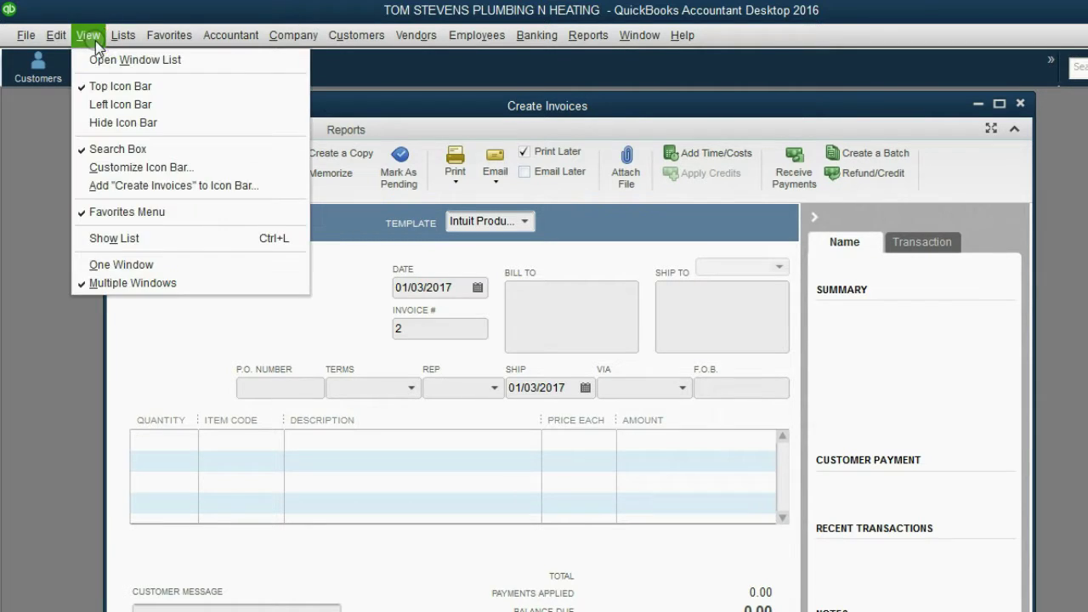
left_click(153, 185)
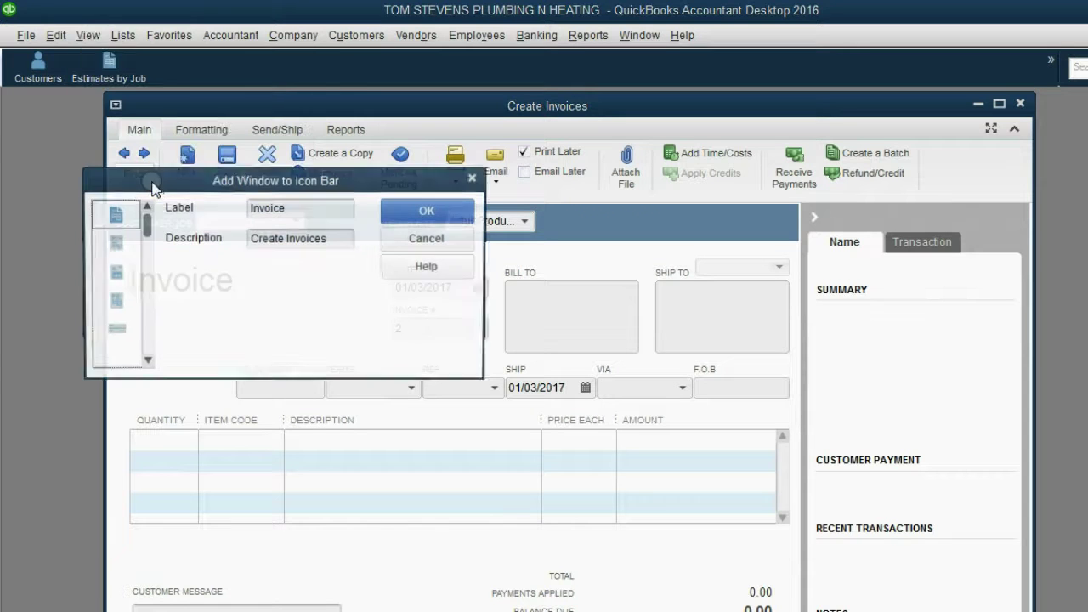
left_click(428, 210)
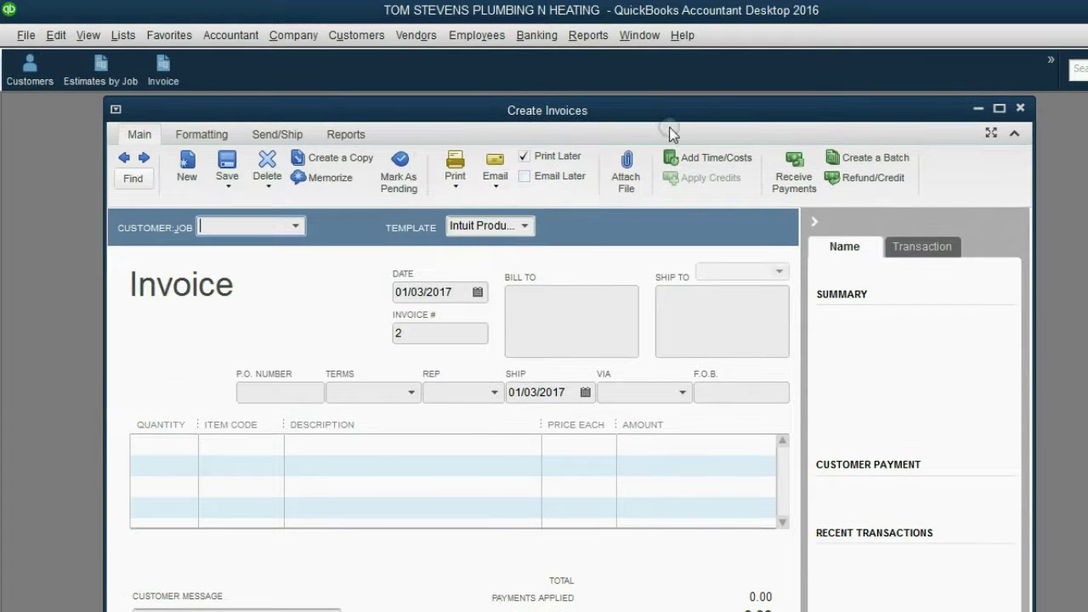
left_click(1020, 109)
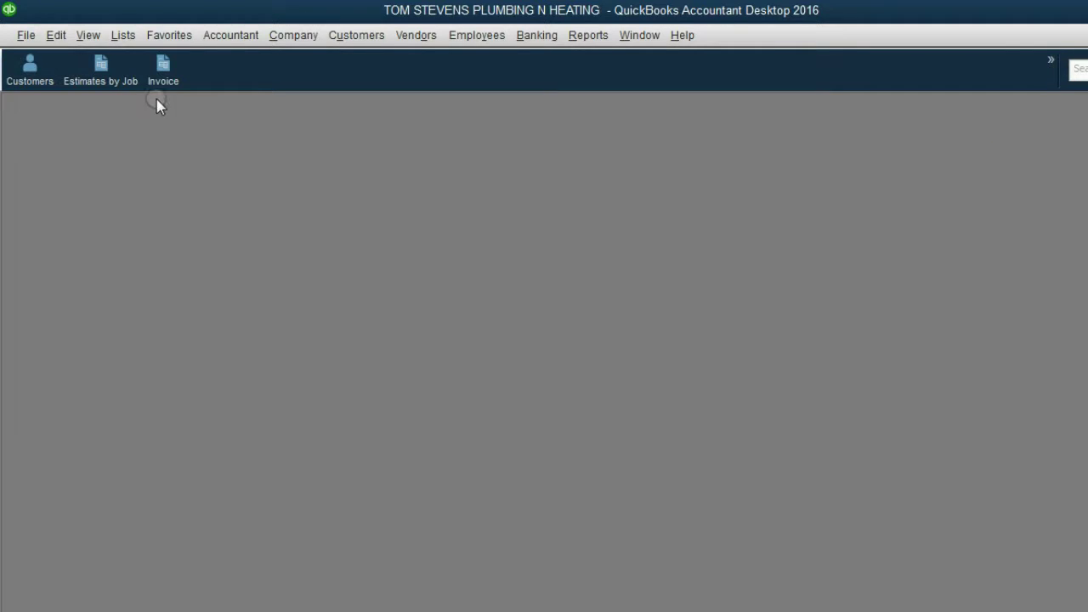
Step: Open a new invoice from the icon bar shortcut and date it 01/06/2017
left_click(162, 75)
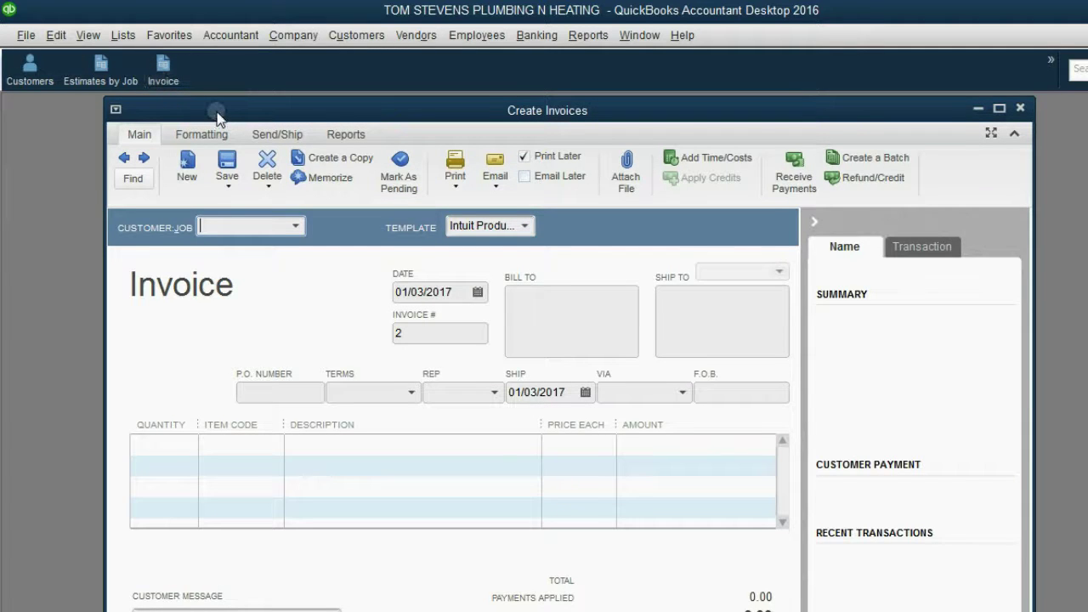
left_click_drag(216, 117, 219, 105)
left_click(479, 279)
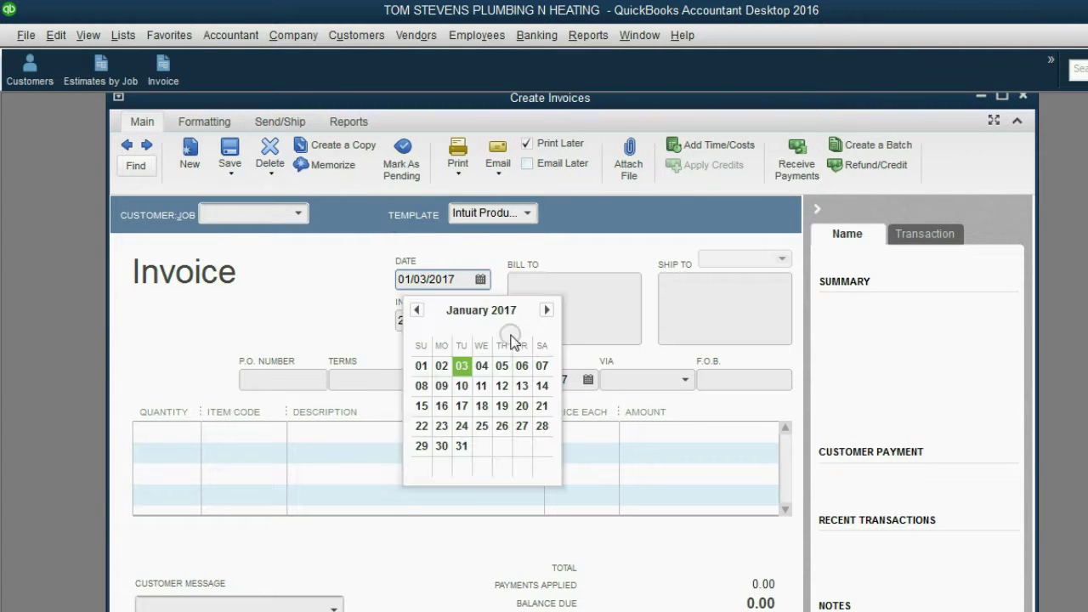
left_click(521, 365)
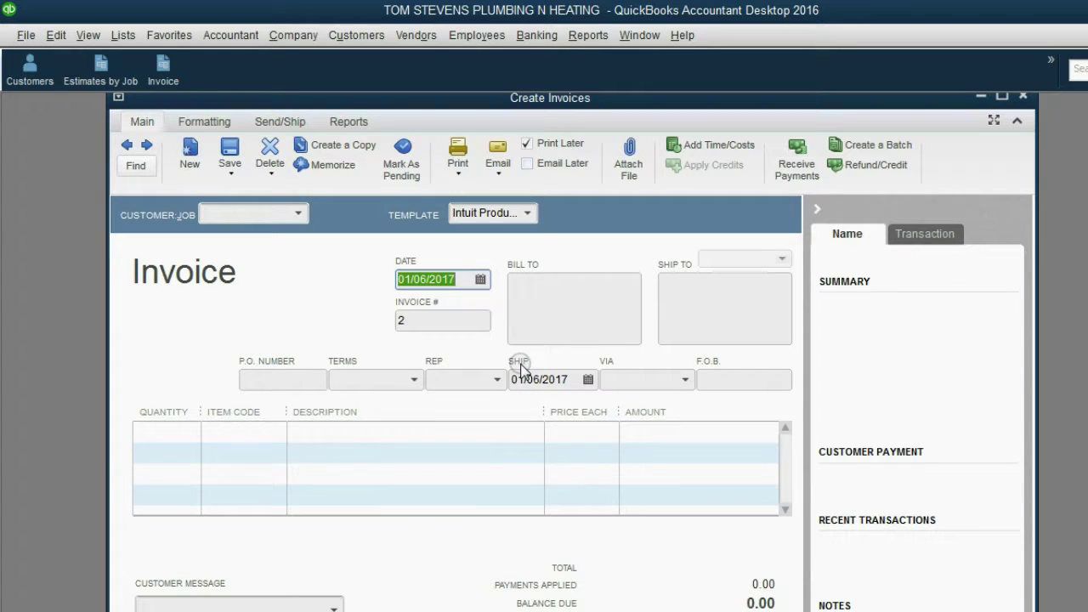
left_click(438, 320)
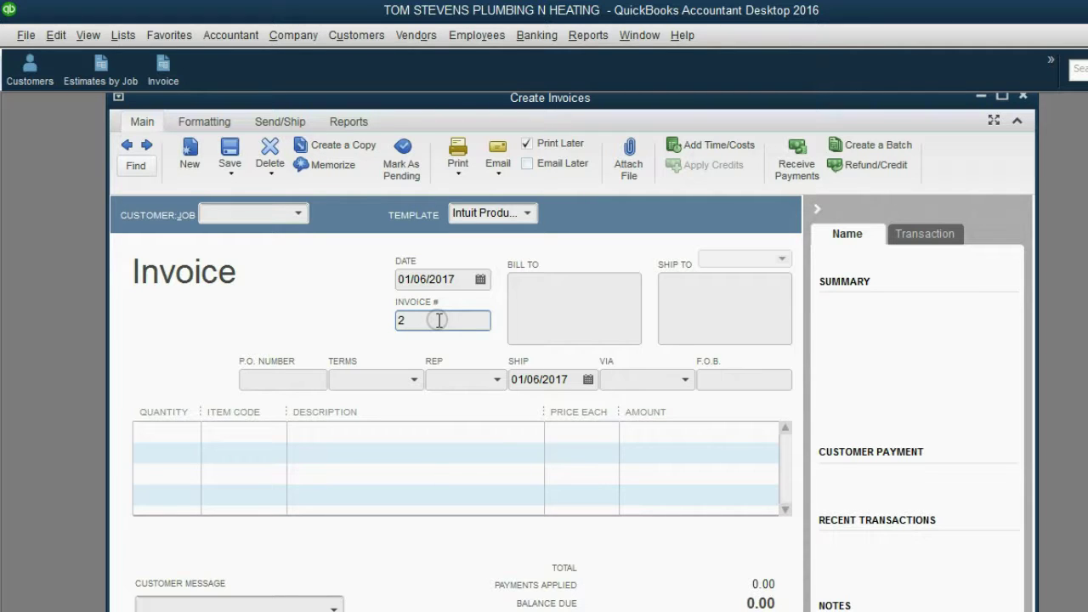
left_click_drag(439, 320, 401, 322)
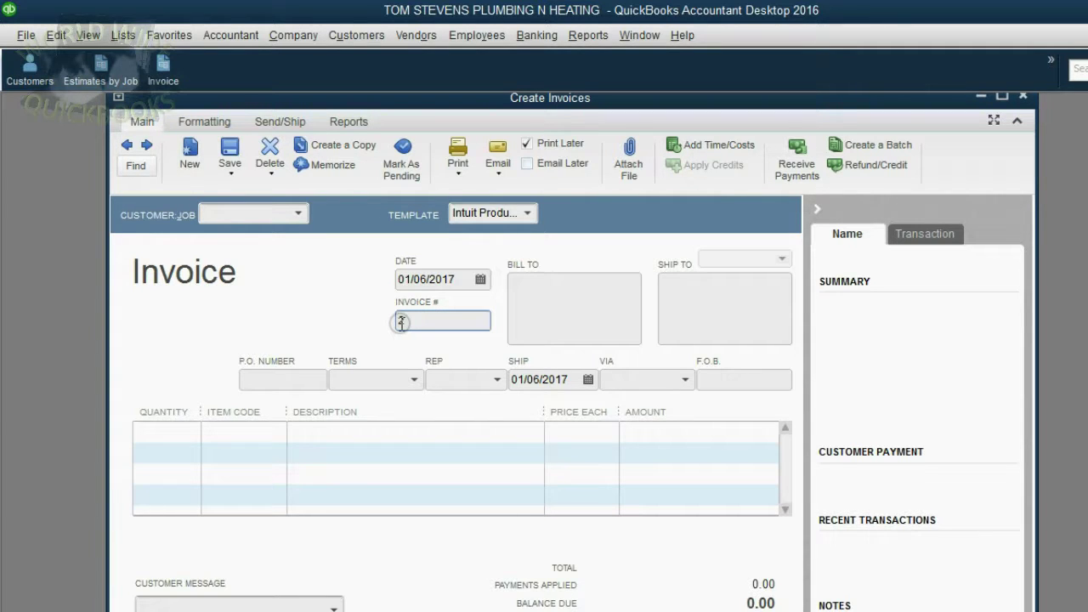
Step: Assign the invoice to the BROWN CO:HANSON PLACE job and fill it from the job's estimate dated 01/01/2017
left_click(299, 214)
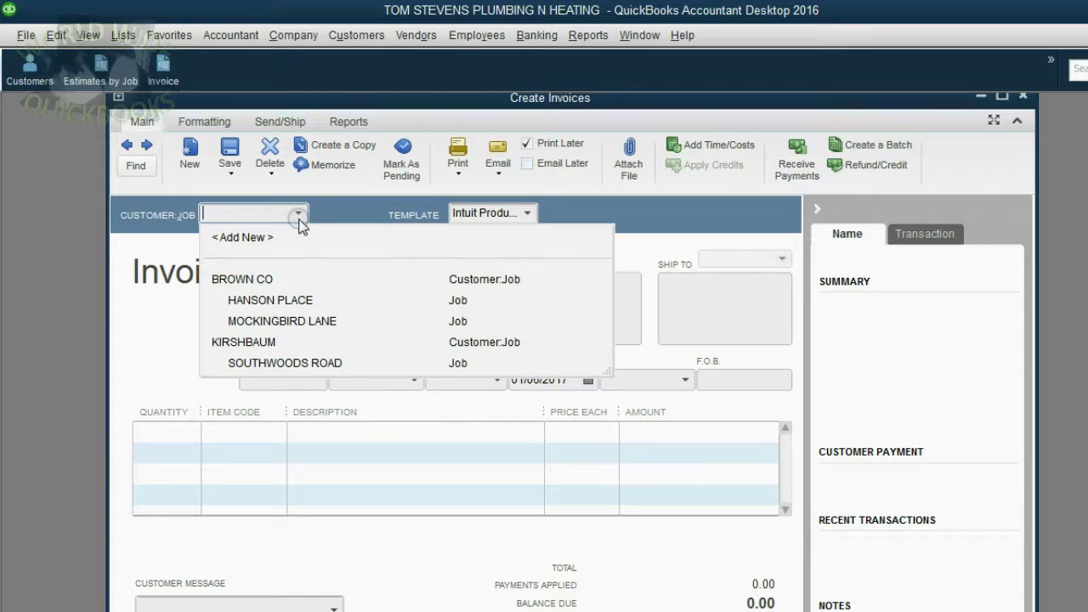
left_click(304, 301)
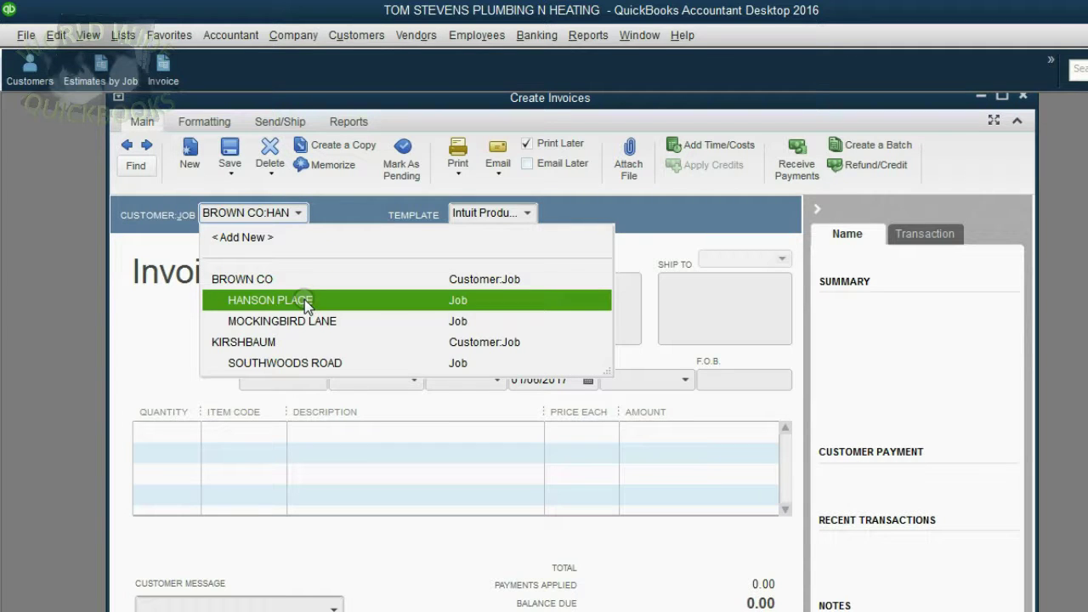
left_click(305, 300)
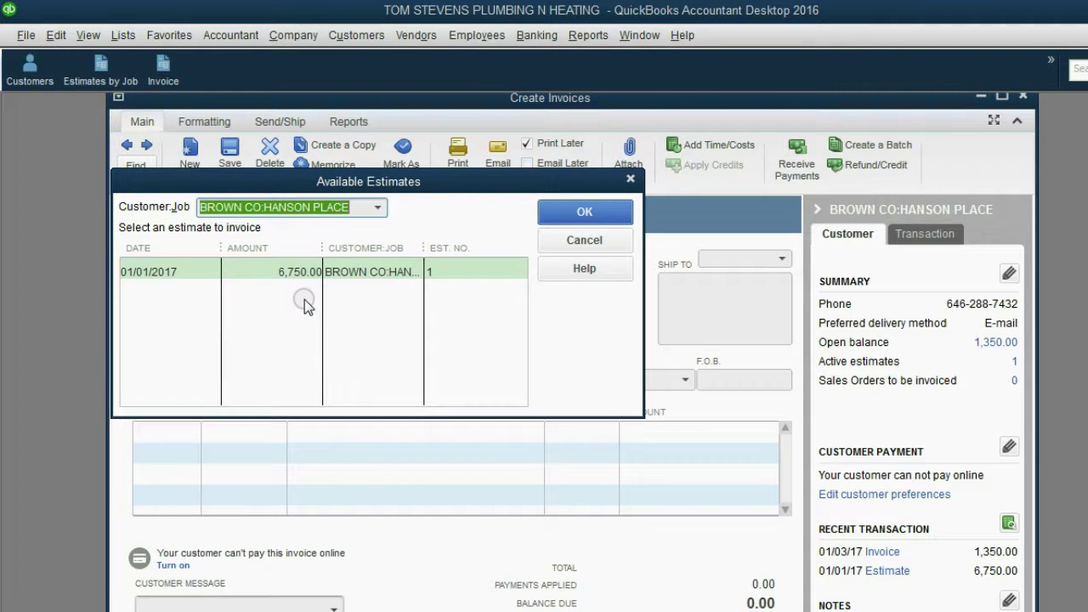
left_click(235, 269)
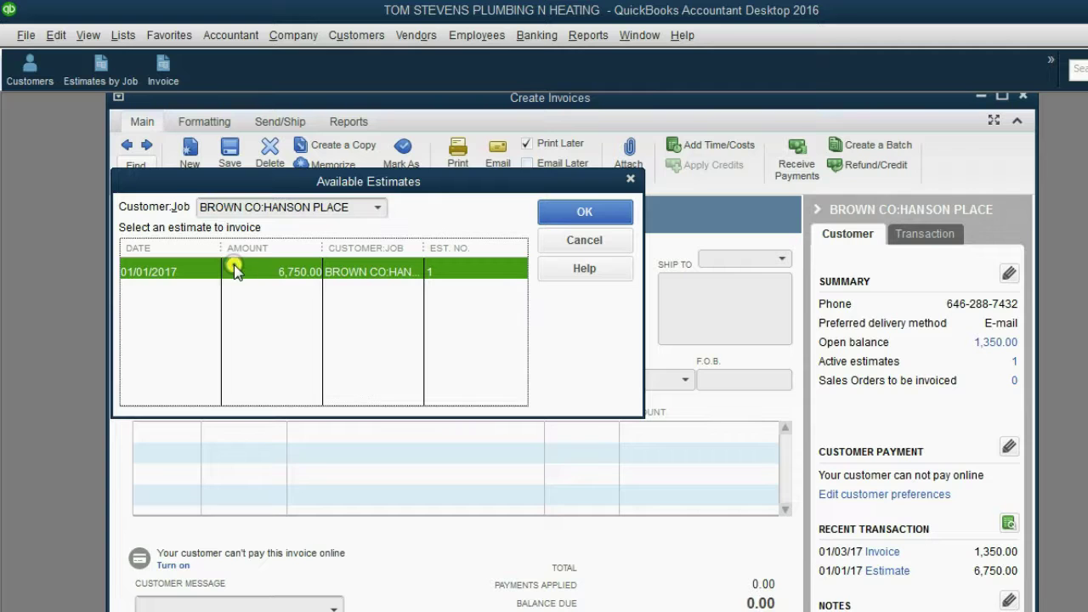
left_click(565, 209)
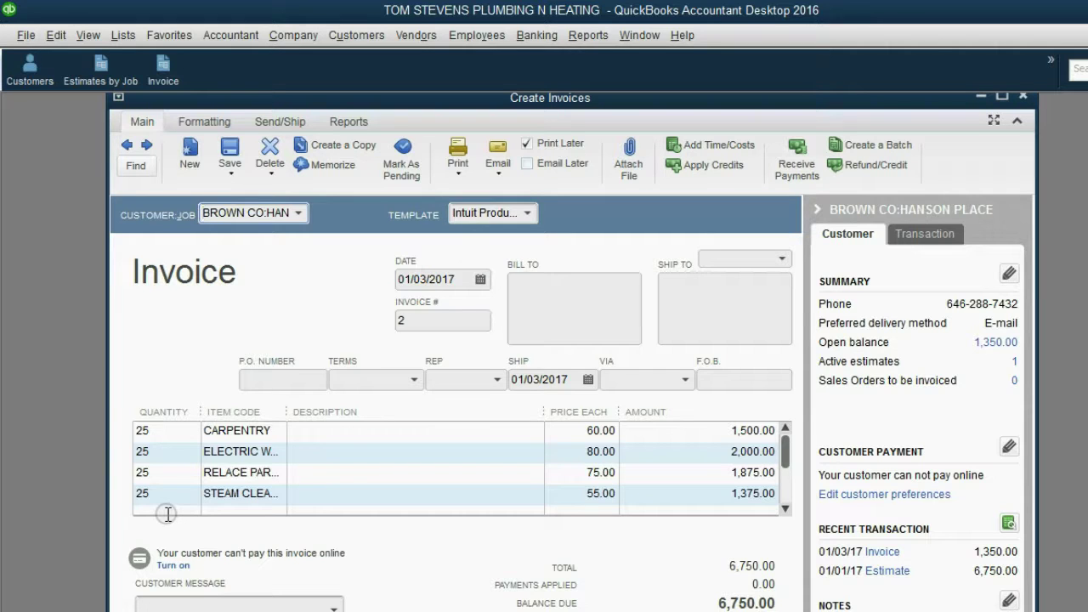
Step: Set the quantity to 5 for the carpentry, electric work, replace parts and steam cleaning lines of the invoice
left_click(179, 435)
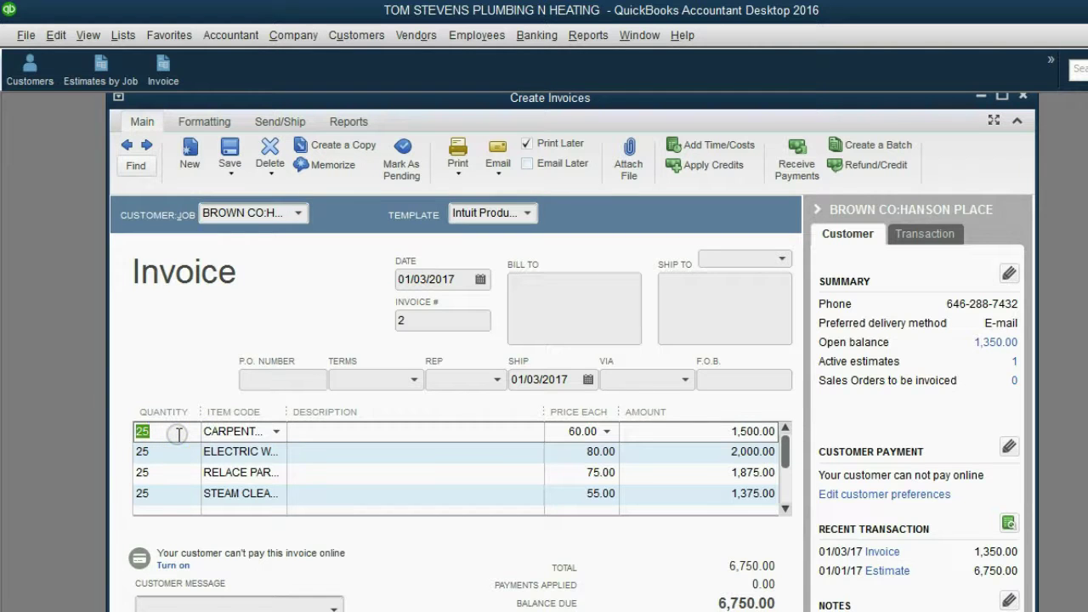
type("5")
left_click(157, 452)
type("5")
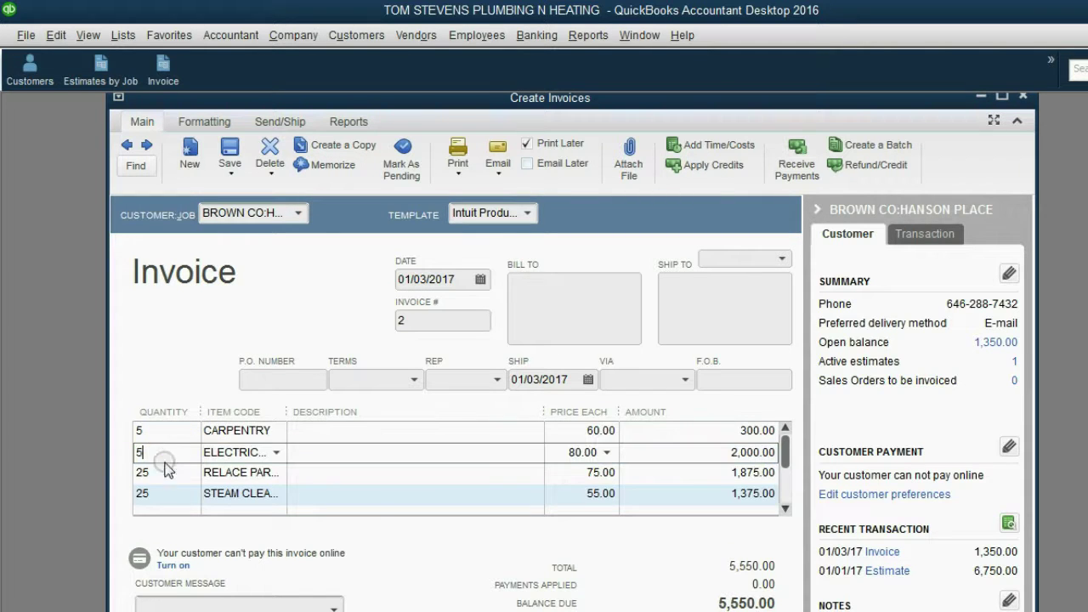
left_click(153, 472)
type("5")
left_click(159, 493)
type("5")
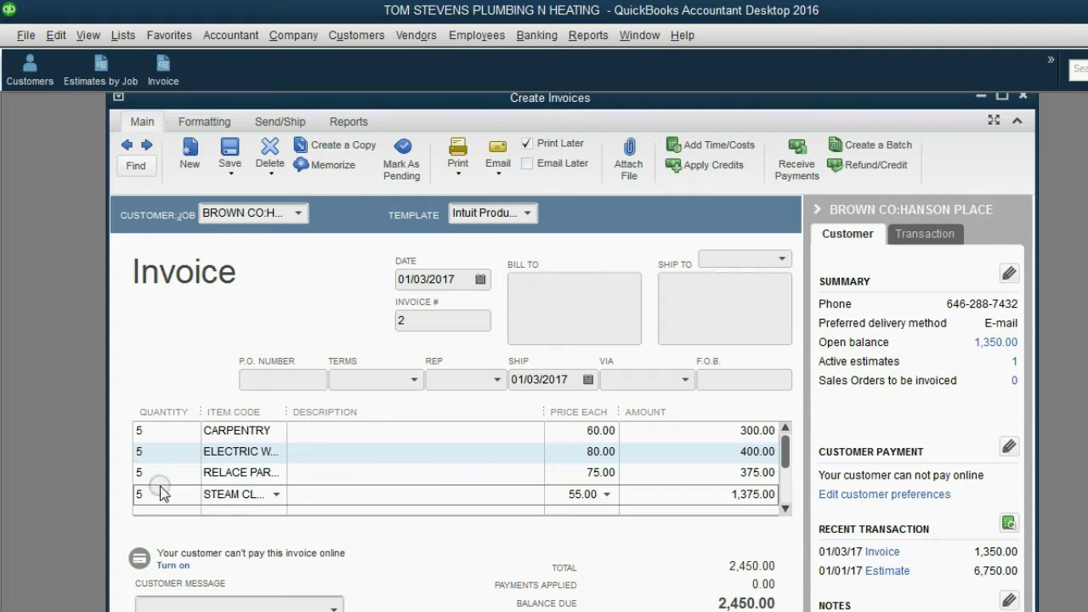
left_click(153, 469)
left_click(158, 451)
left_click(151, 431)
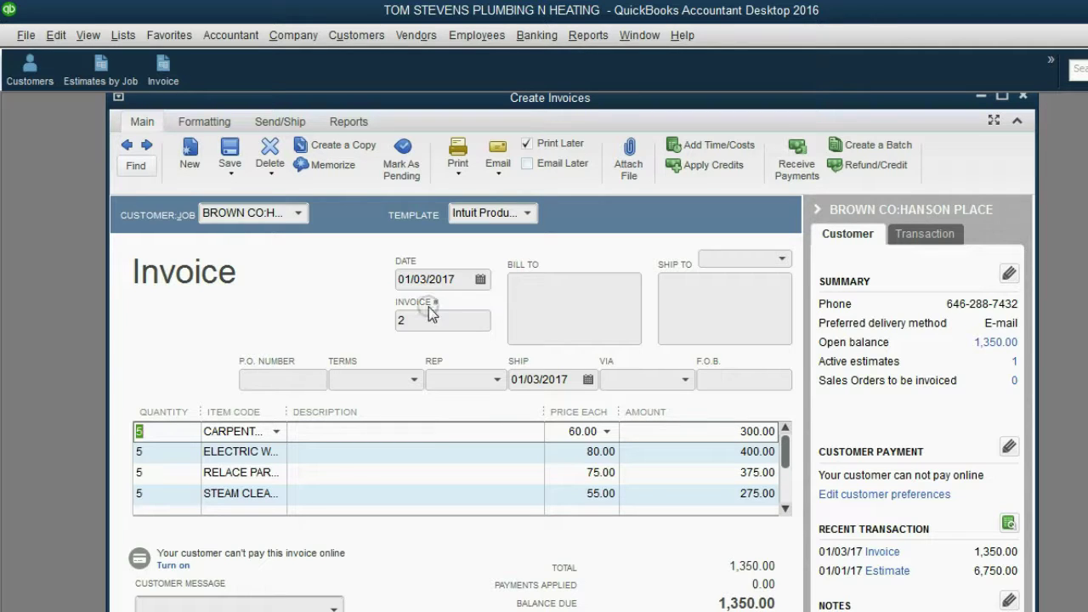
Step: Set the date of the second Hanson Place invoice to 01/06/2017, and save and close it
left_click(481, 280)
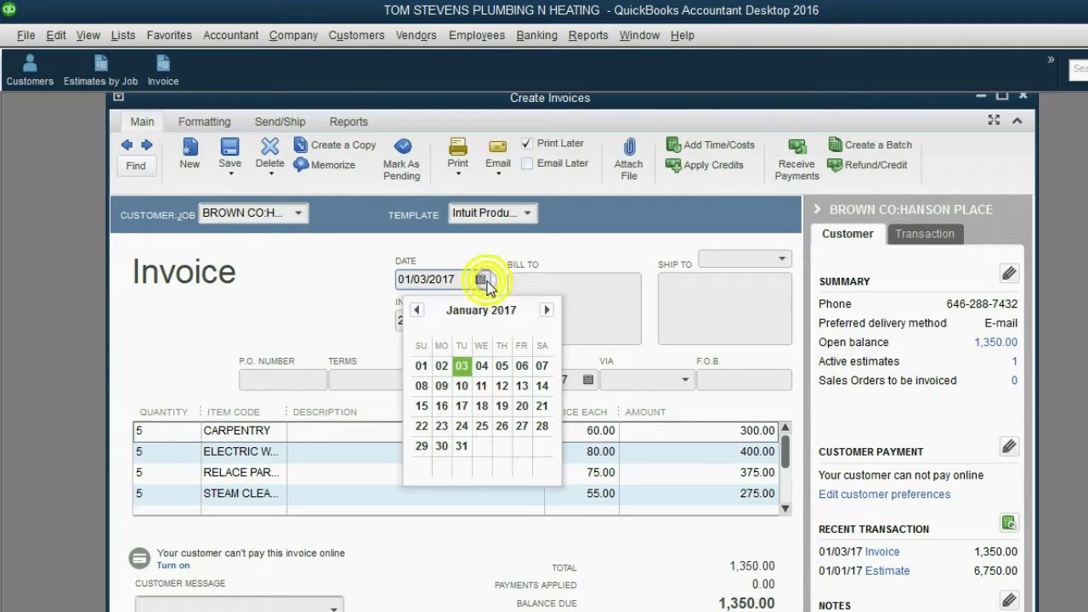
left_click(522, 366)
left_click(458, 321)
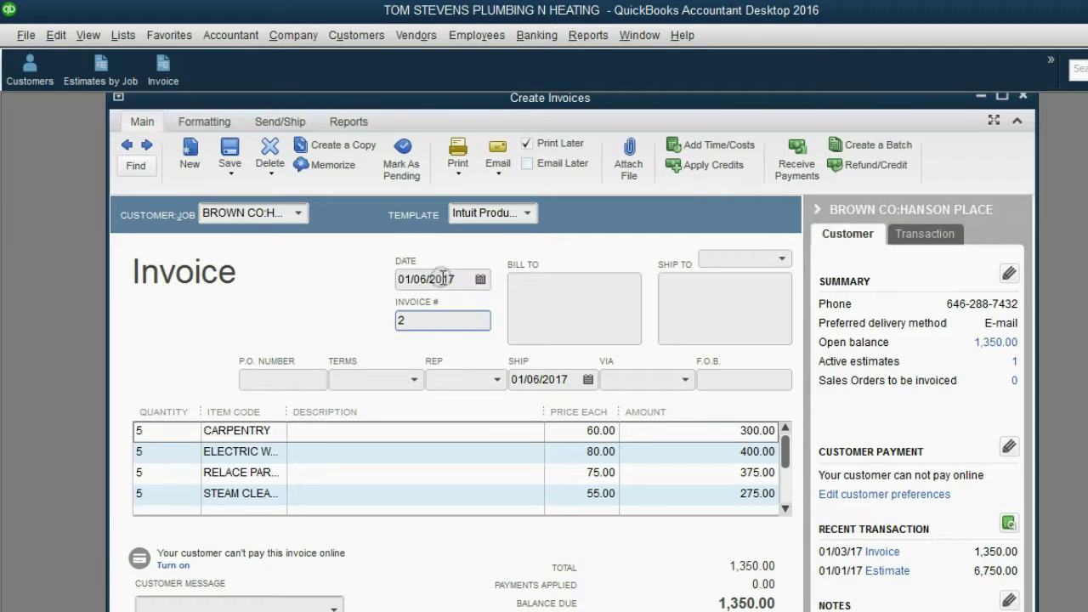
left_click(441, 279)
left_click(452, 319)
left_click(451, 279)
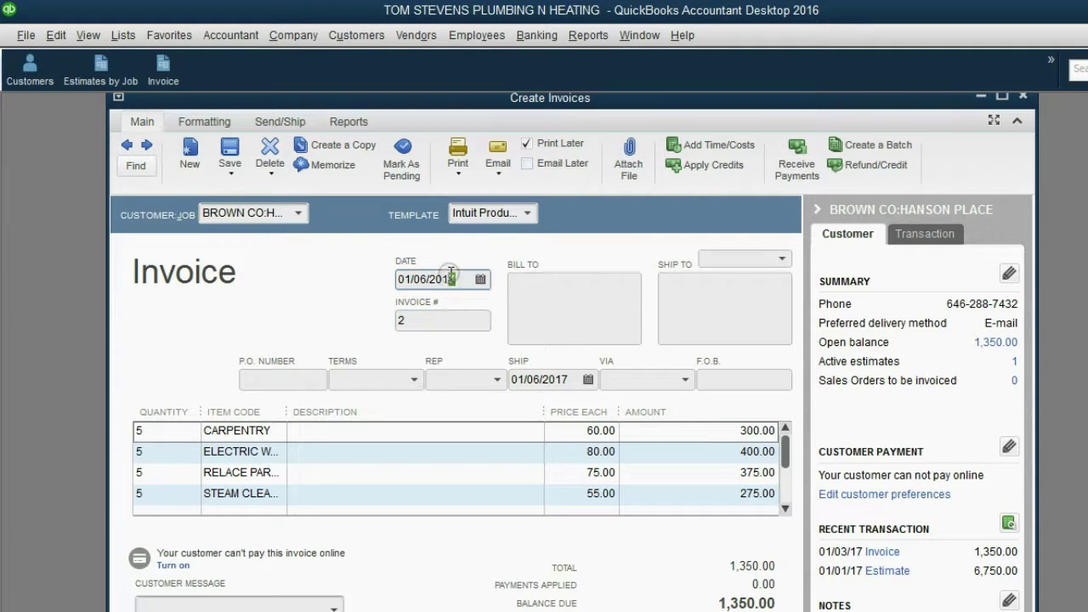
left_click(450, 318)
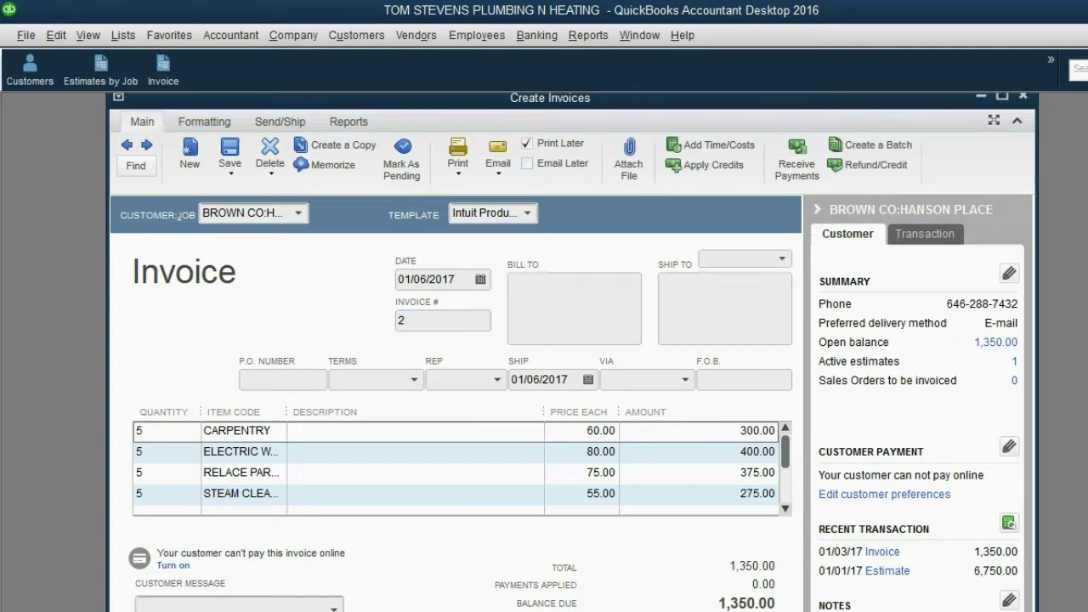
key("Escape")
Step: Run the Job Estimates vs. Actuals Detail report again for the BROWN CO:HANSON PLACE job
left_click(587, 35)
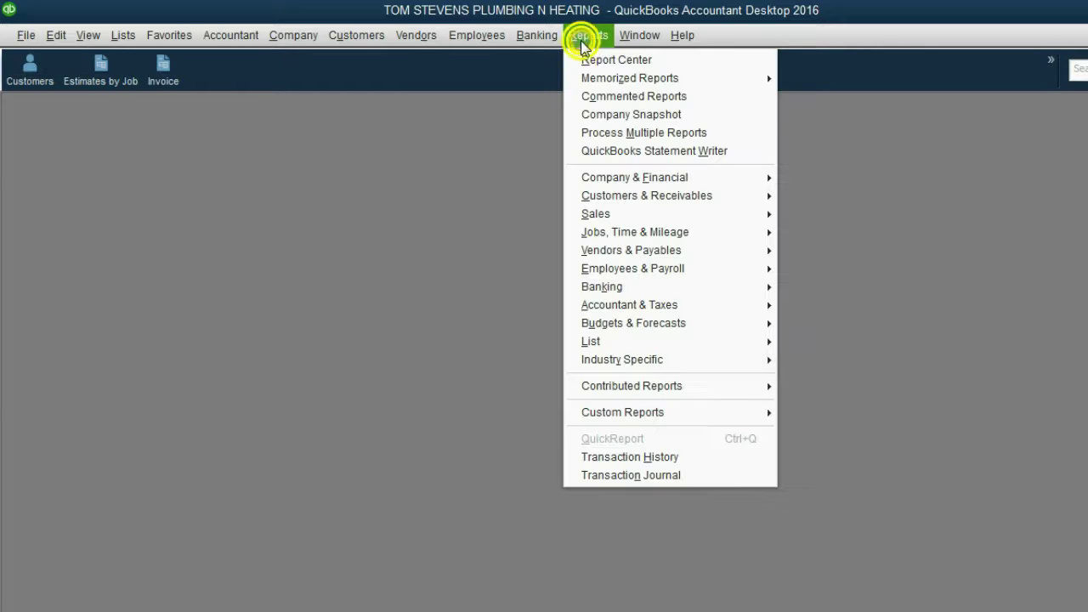
mouse_move(621, 232)
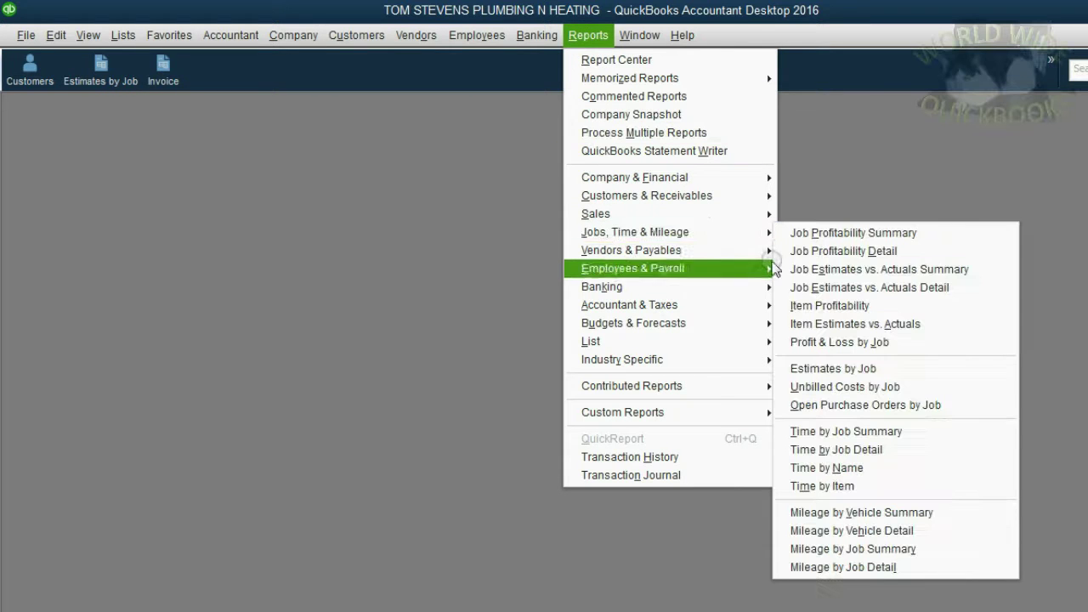
left_click(806, 289)
left_click(308, 158)
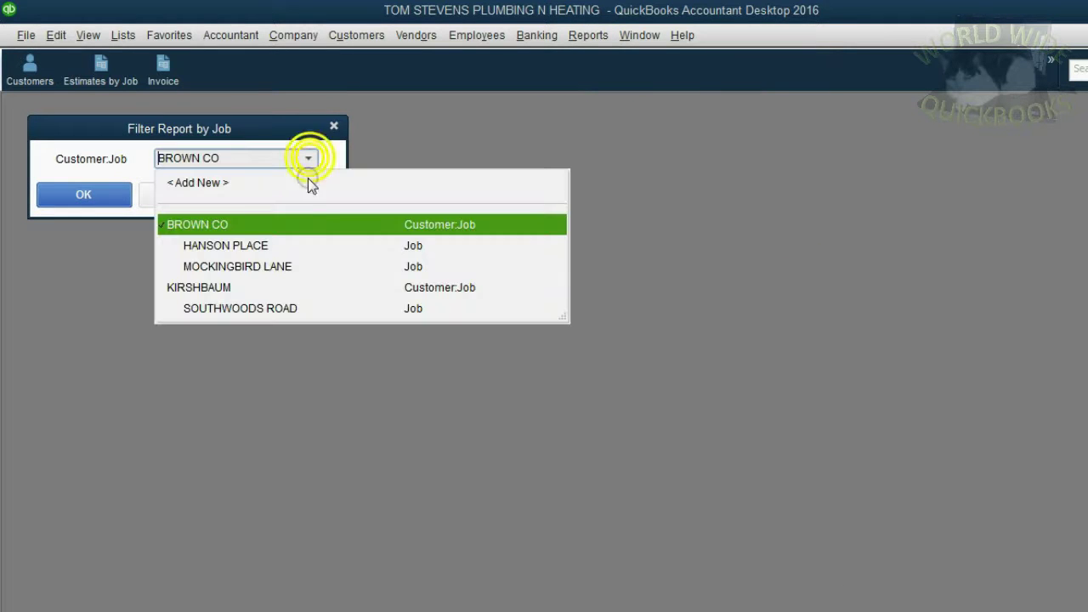
left_click(295, 242)
left_click(107, 197)
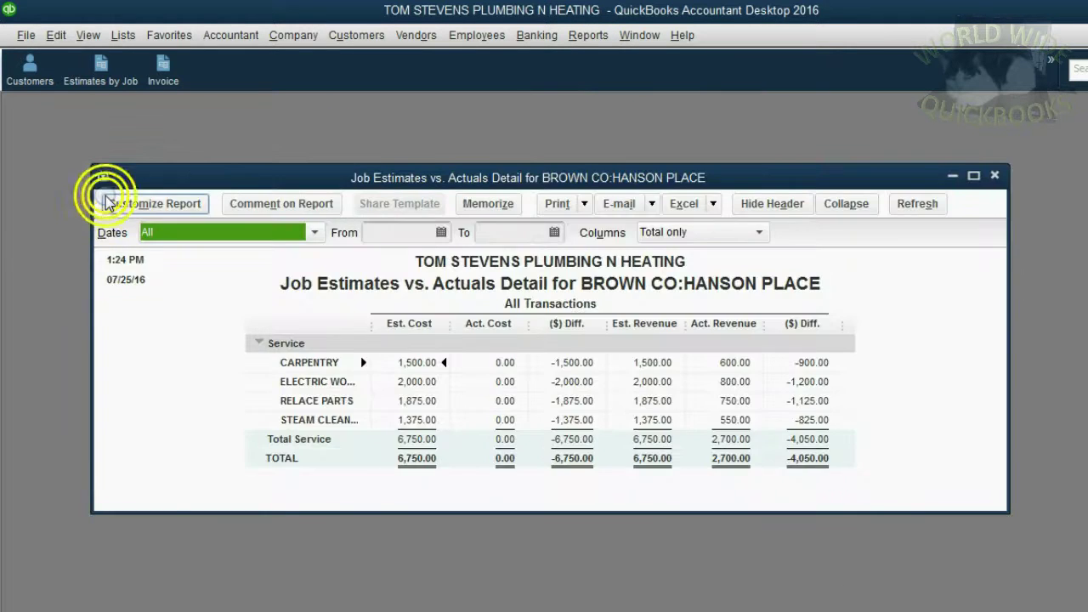
Step: Compare each service item's actual revenue with its estimated revenue in the rerun Hanson Place report
left_click(734, 362)
left_click(736, 381)
left_click(735, 420)
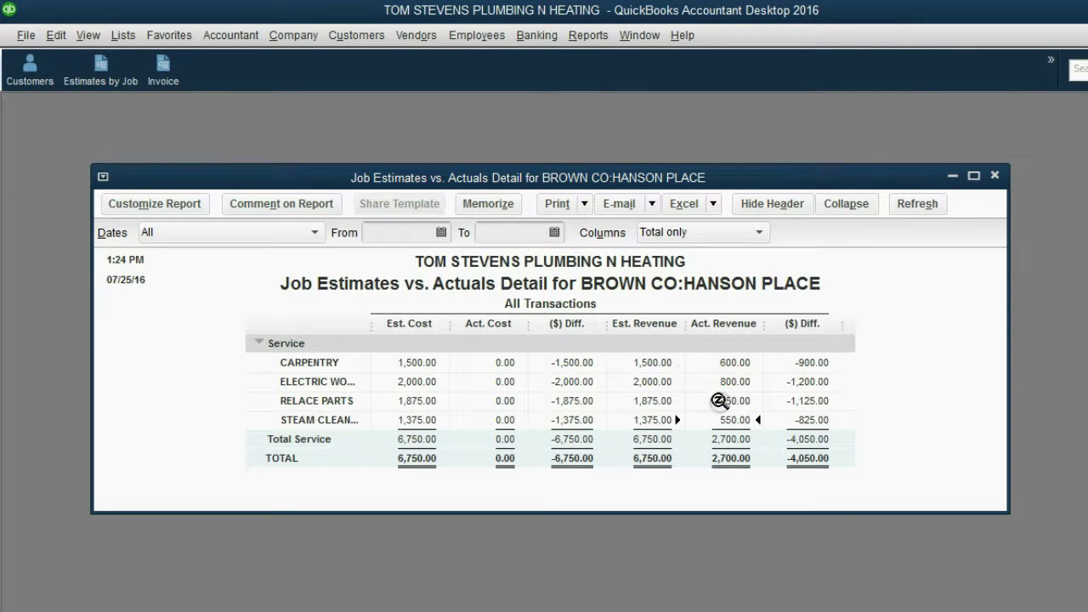
left_click(652, 362)
left_click(650, 420)
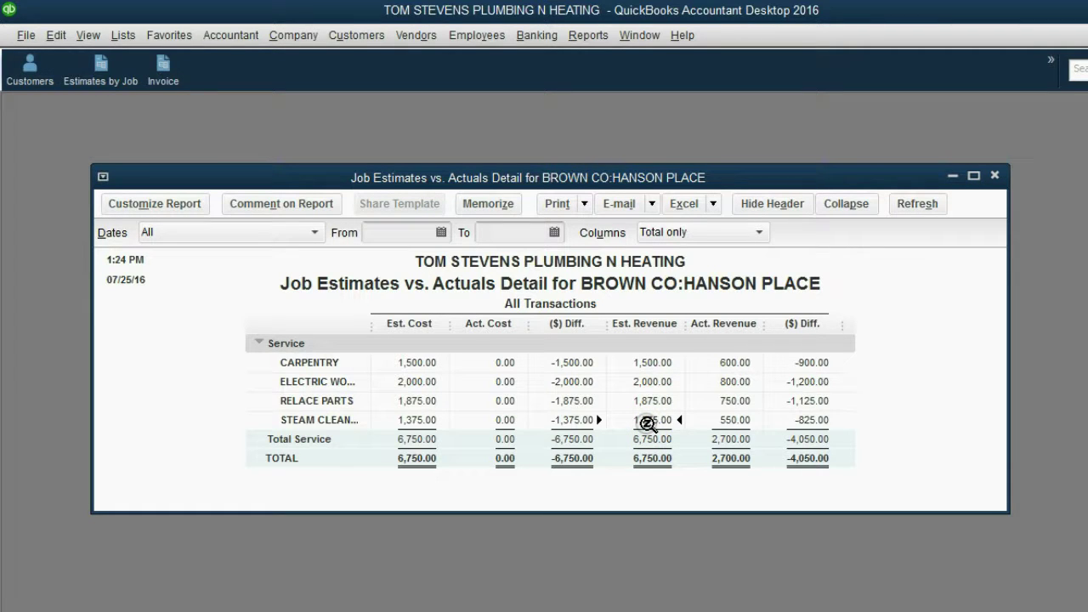
left_click(736, 363)
left_click(663, 363)
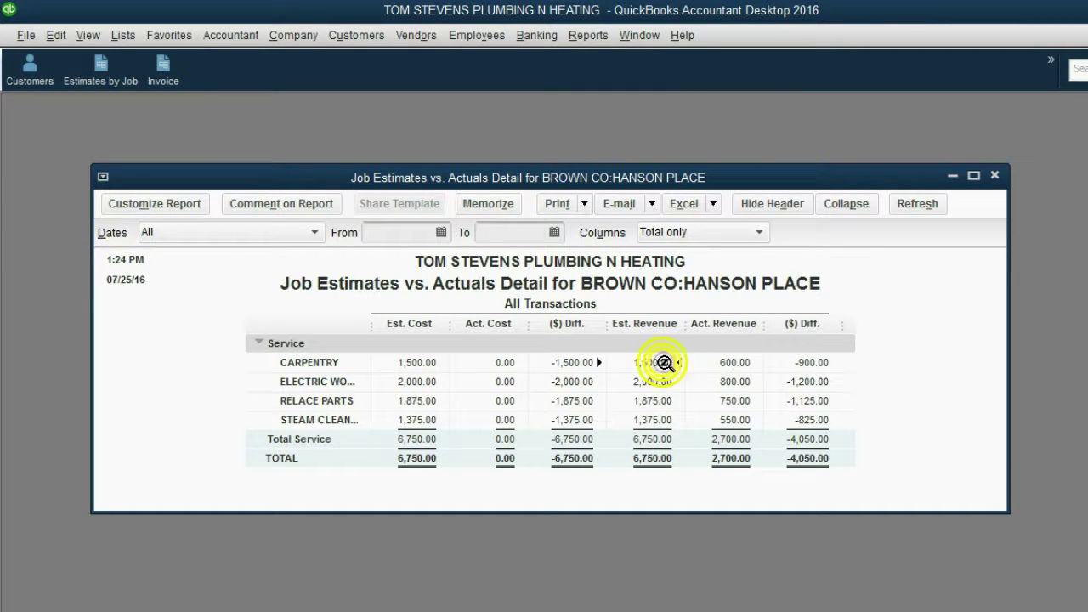
left_click(725, 381)
left_click(656, 380)
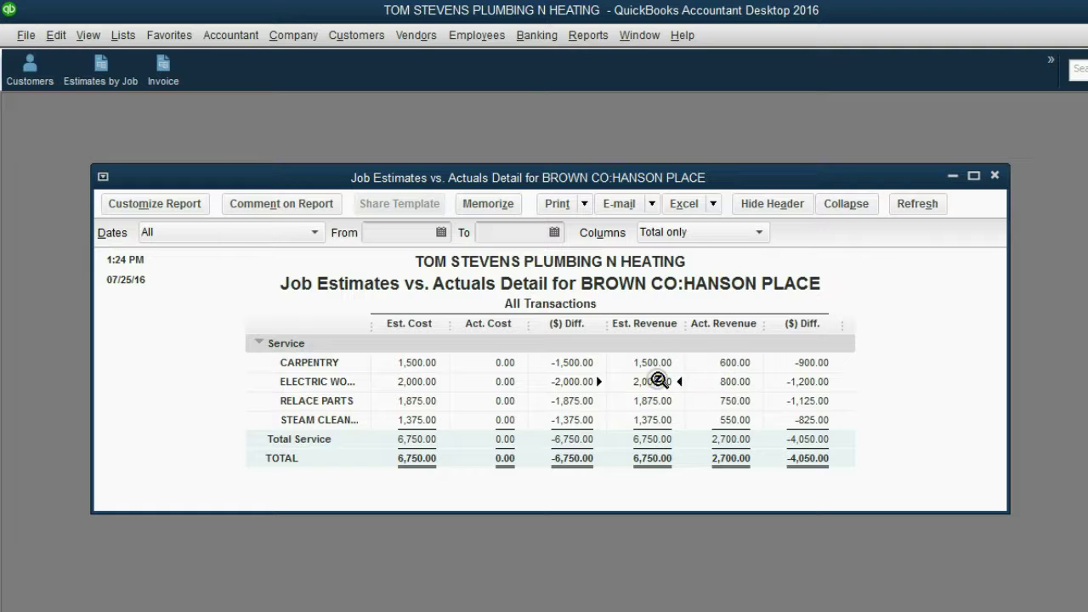
left_click(722, 396)
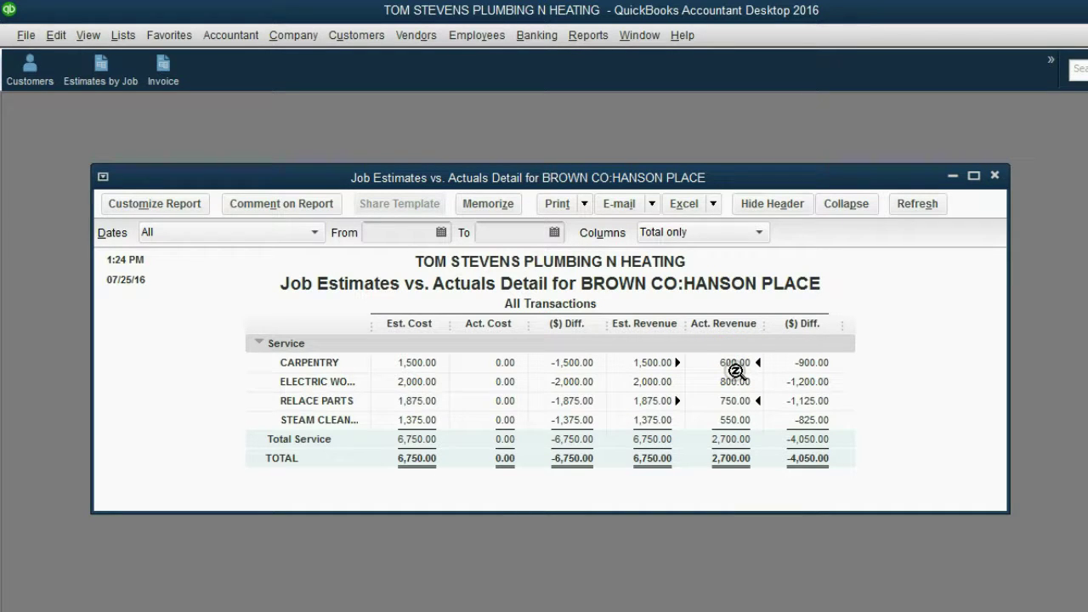
left_click_drag(653, 177, 576, 170)
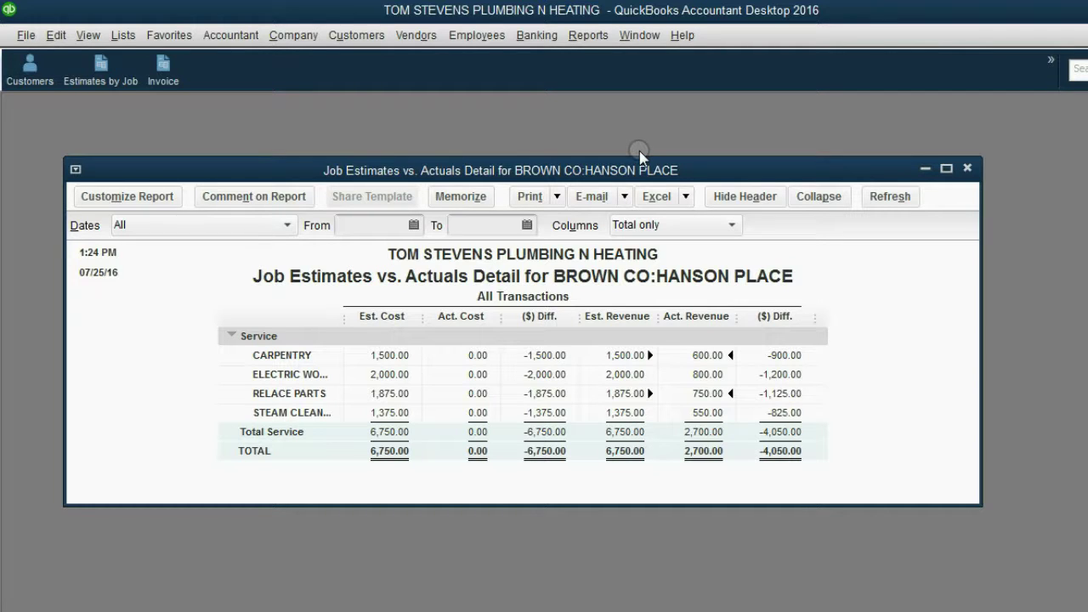
left_click_drag(640, 175, 679, 176)
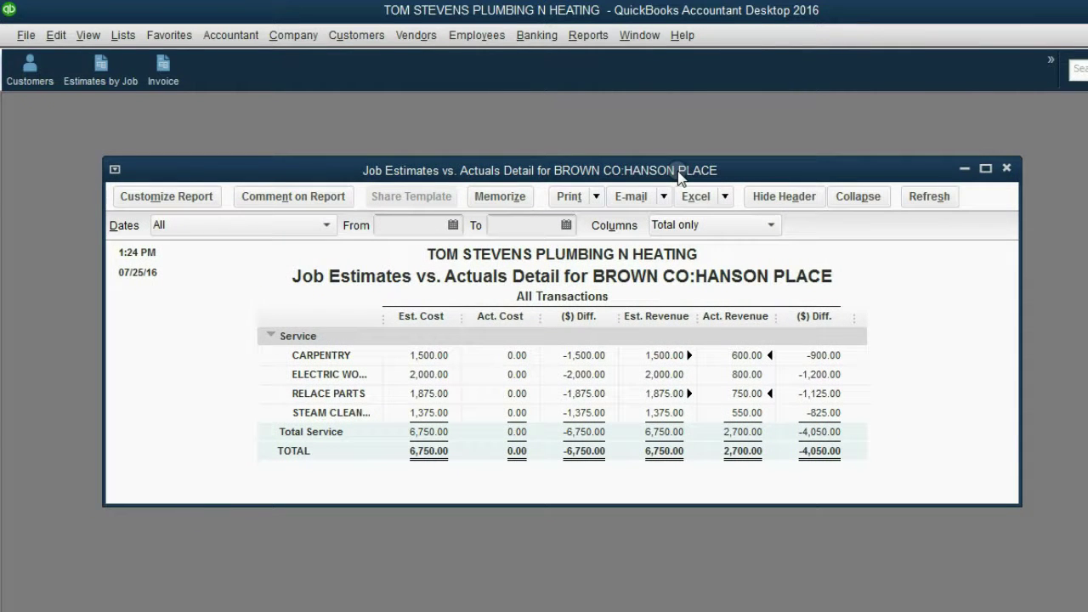